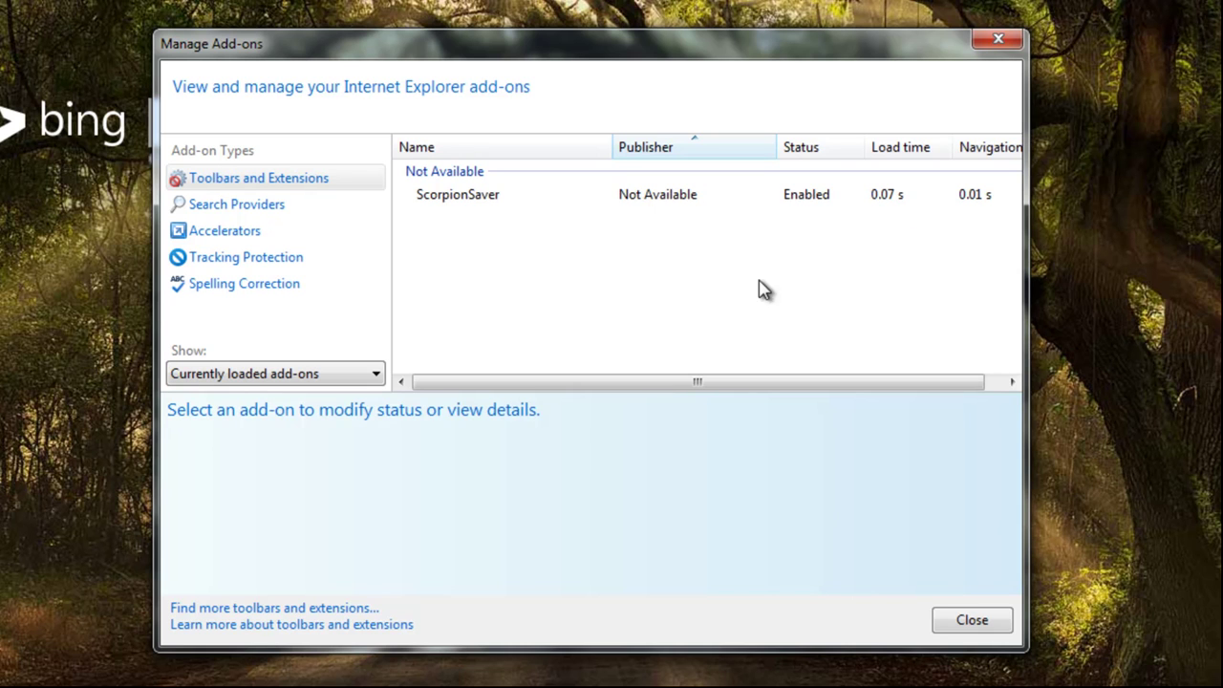
# Step: Select the ScorpionSaver Browser Helper Object to show its details, dated October 16, 2013
pyautogui.click(440, 208)
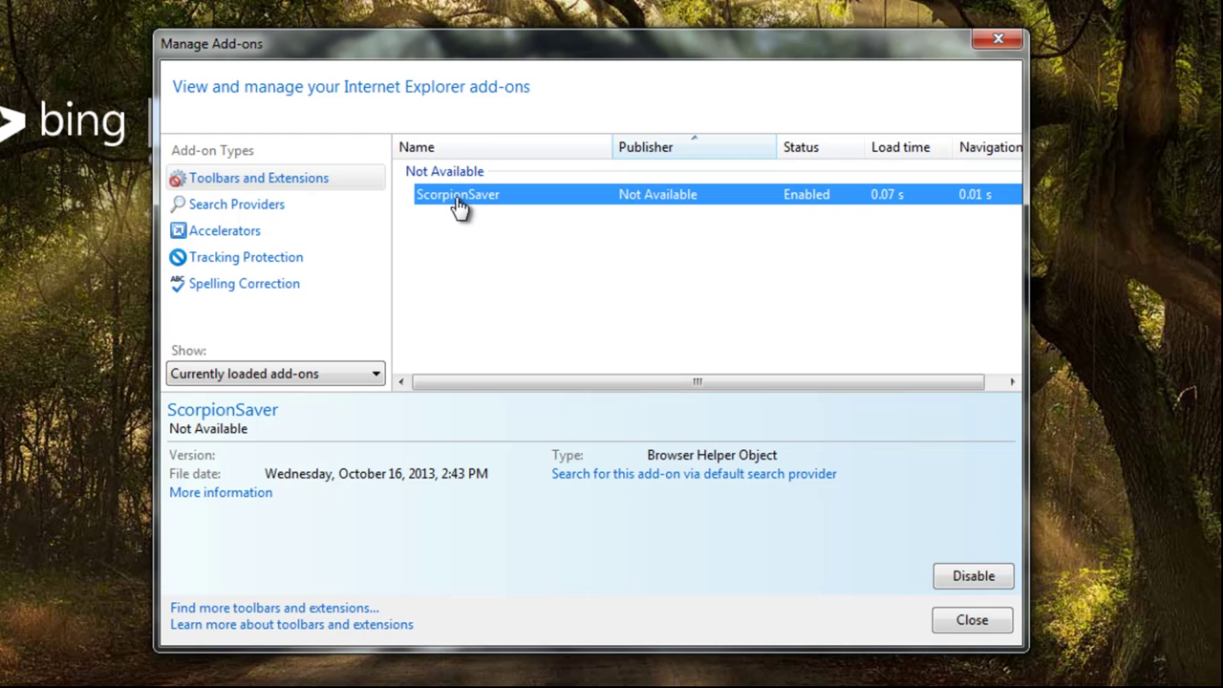
pyautogui.moveTo(497, 52); pyautogui.dragTo(469, 38)
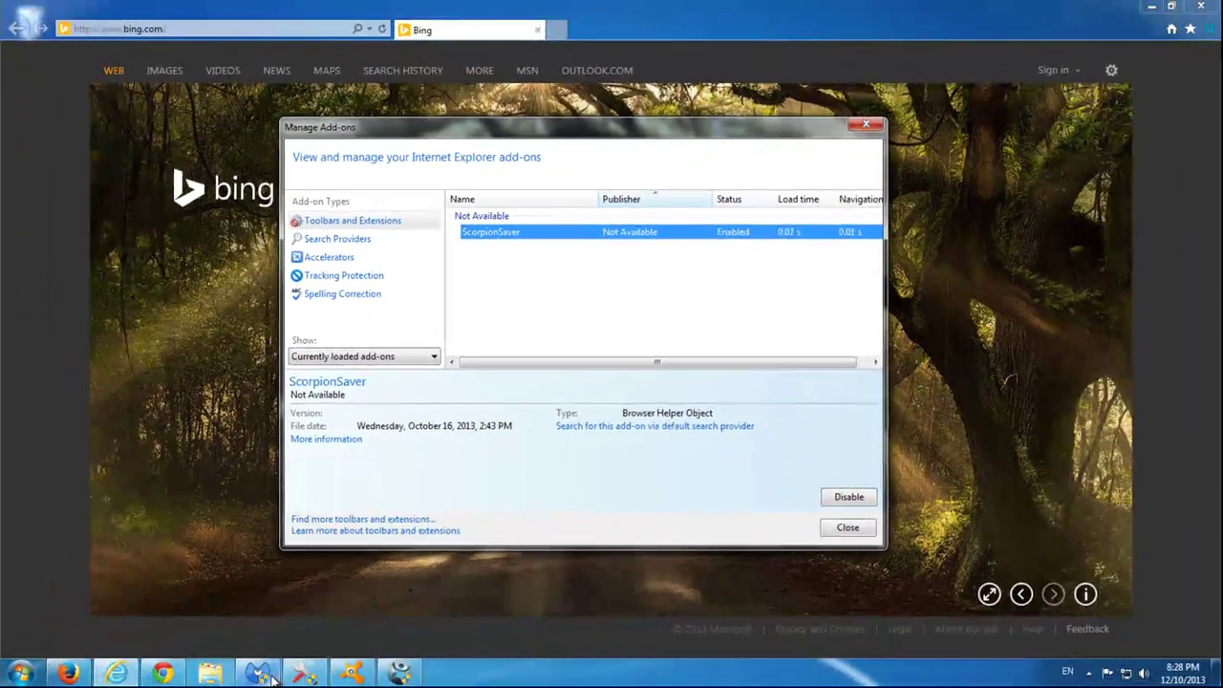
pyautogui.click(266, 675)
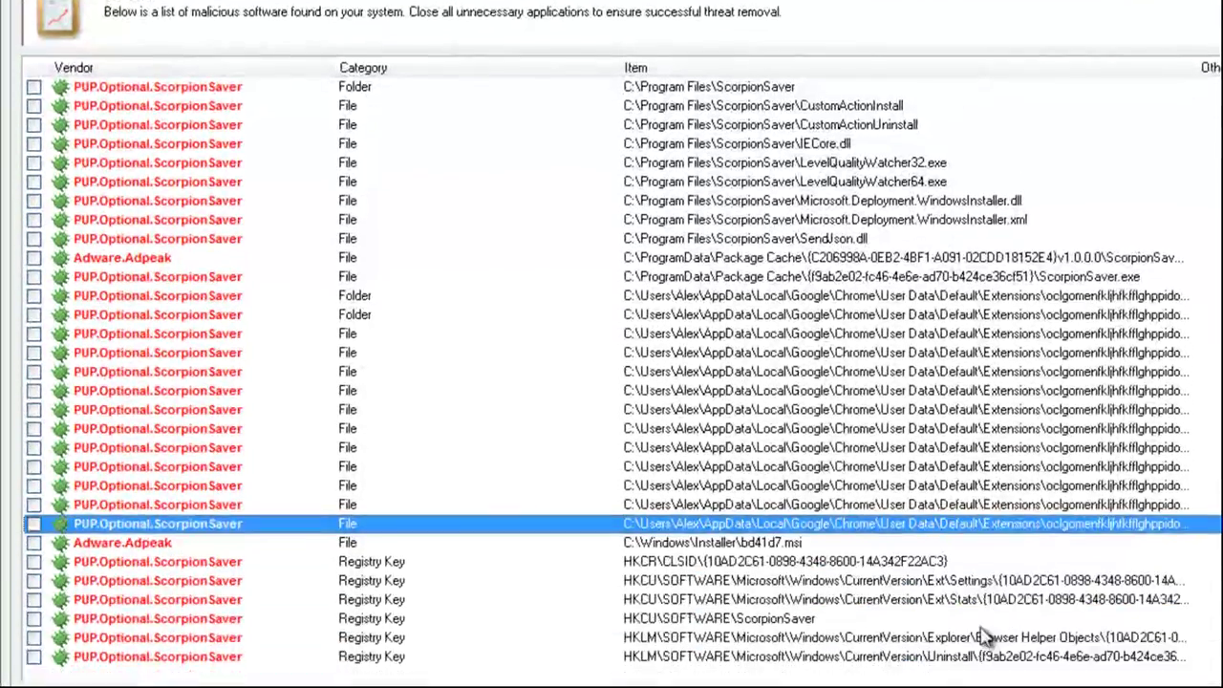
pyautogui.click(985, 638)
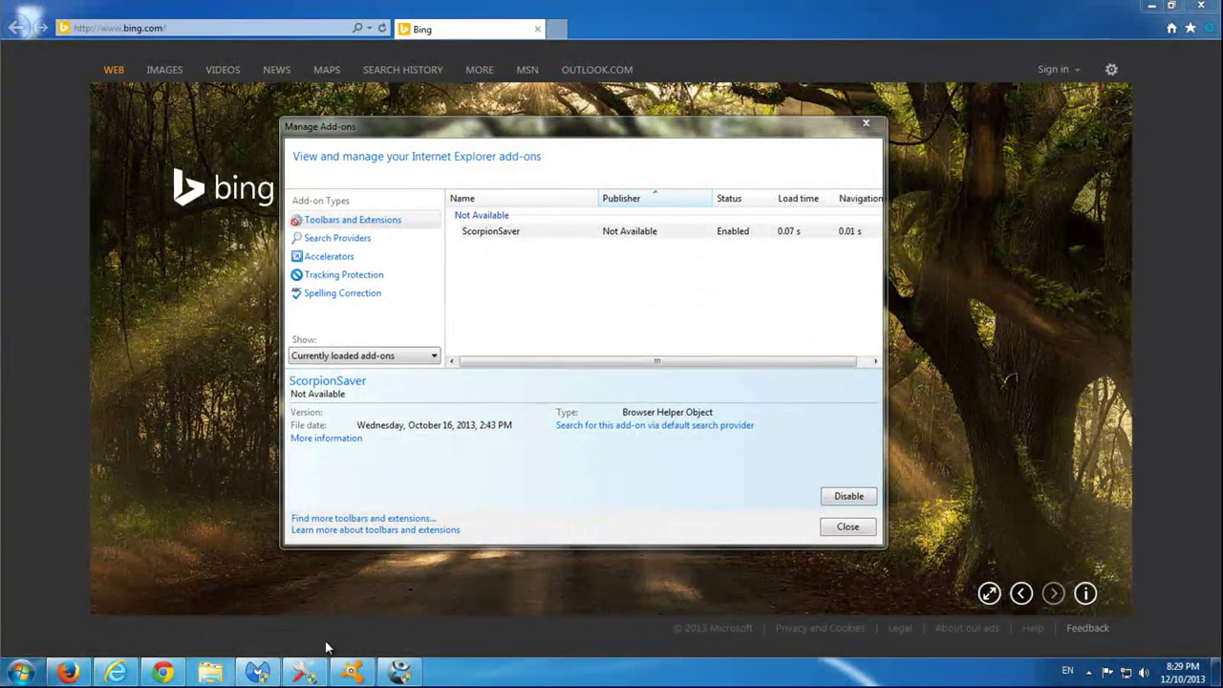
pyautogui.moveTo(354, 673); pyautogui.dragTo(428, 672)
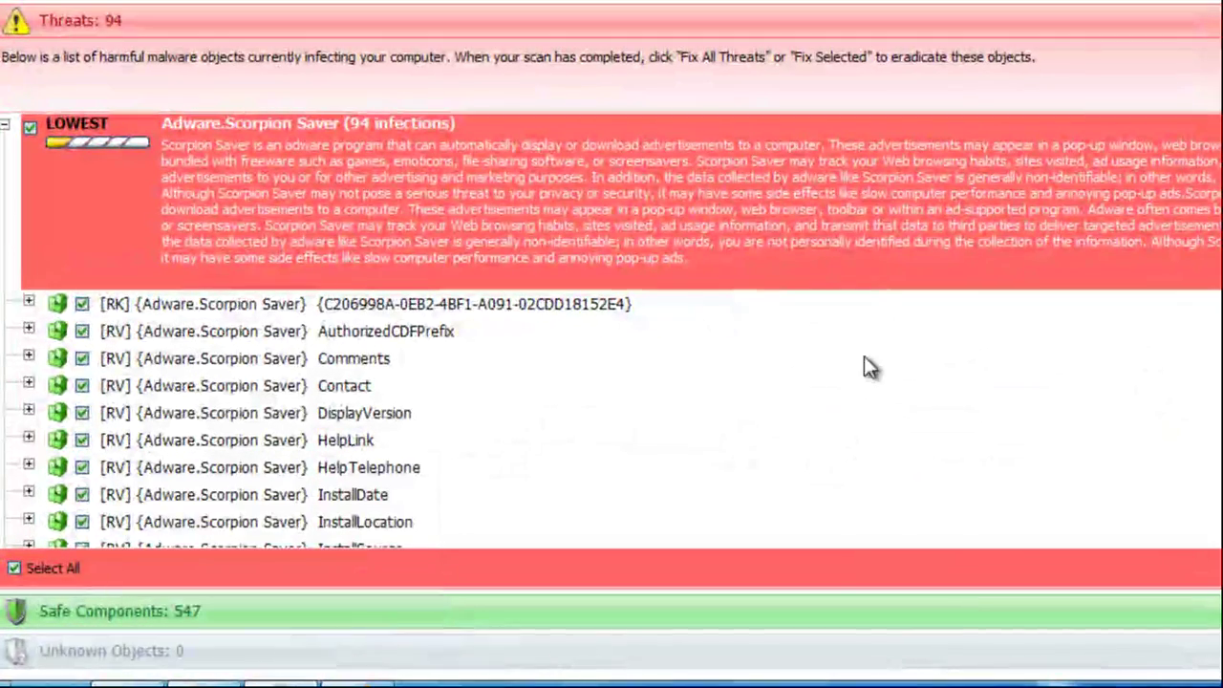
pyautogui.scroll(-8, 611, 330)
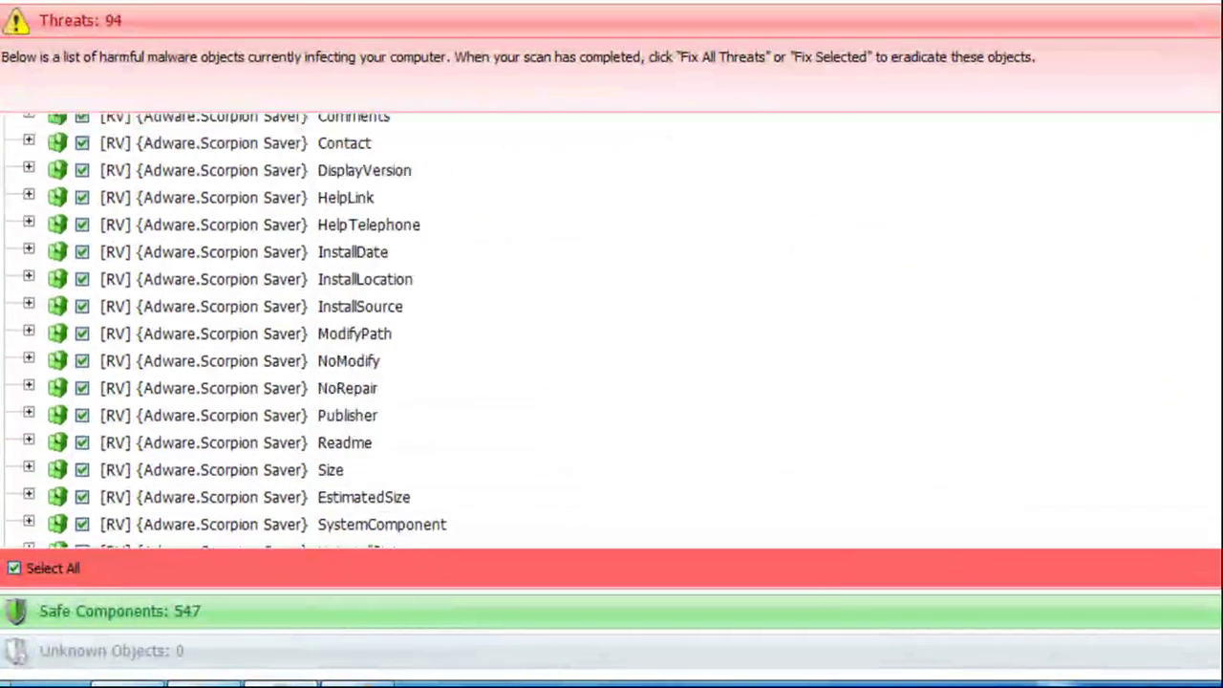
pyautogui.scroll(-12, 611, 330)
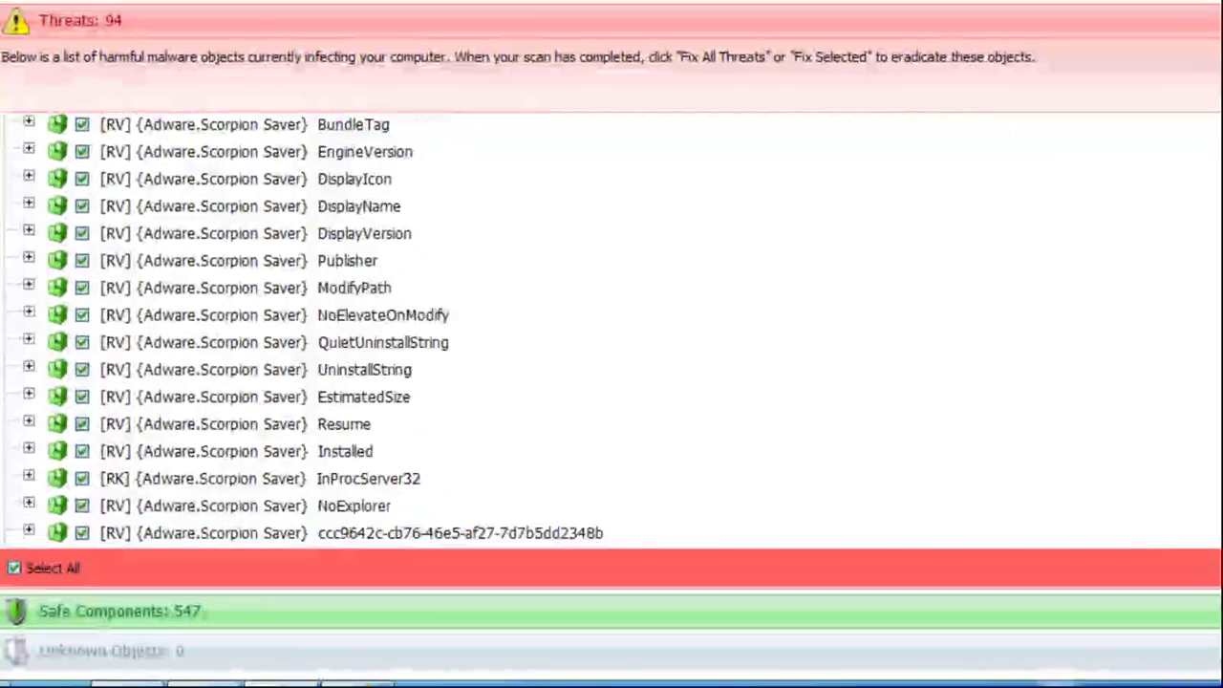
pyautogui.scroll(1, 345, 330)
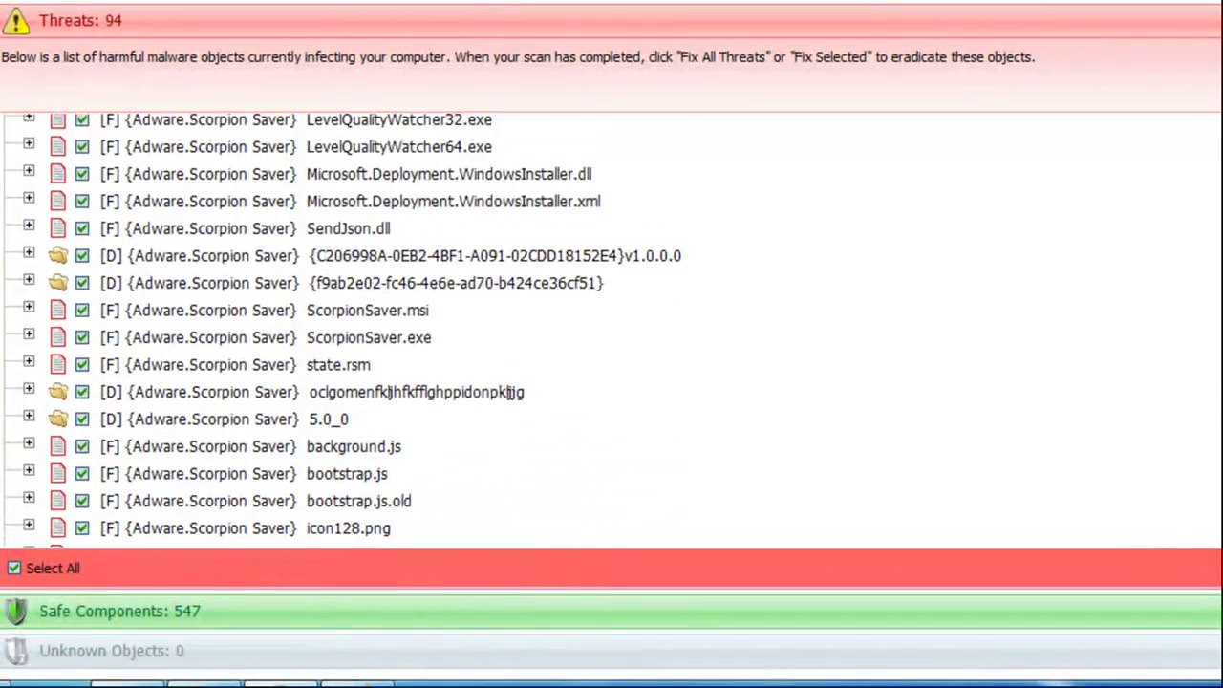
pyautogui.scroll(-3, 344, 329)
pyautogui.scroll(15, 612, 329)
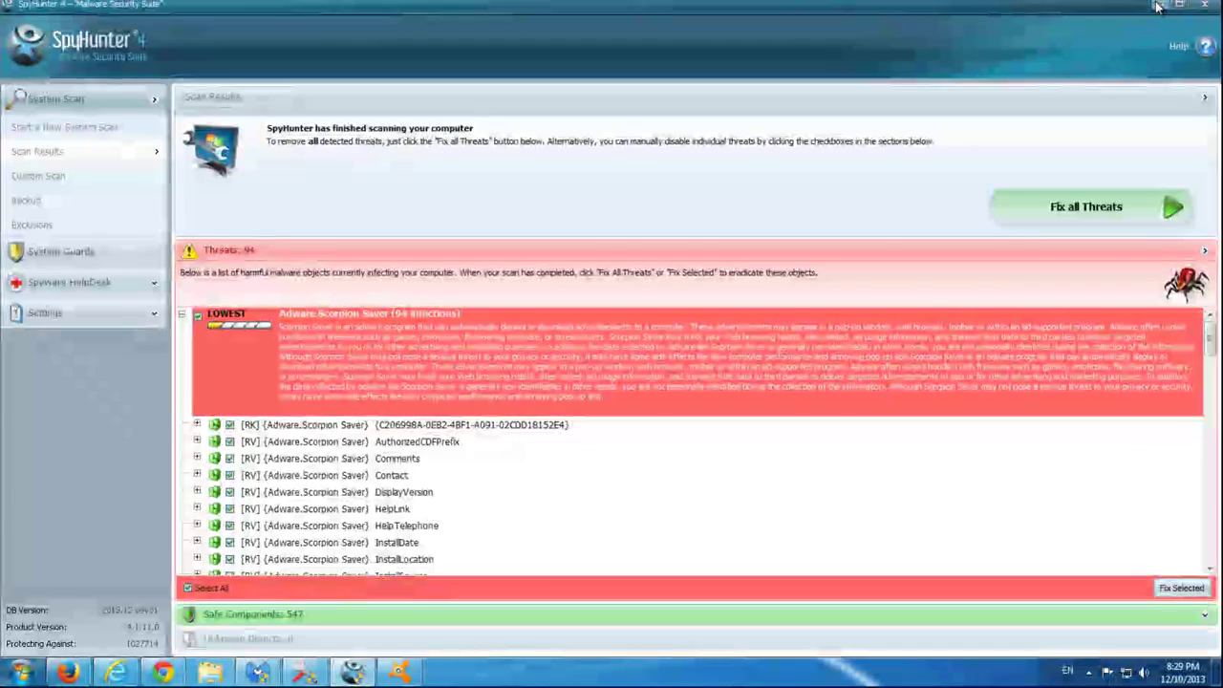
pyautogui.click(1158, 7)
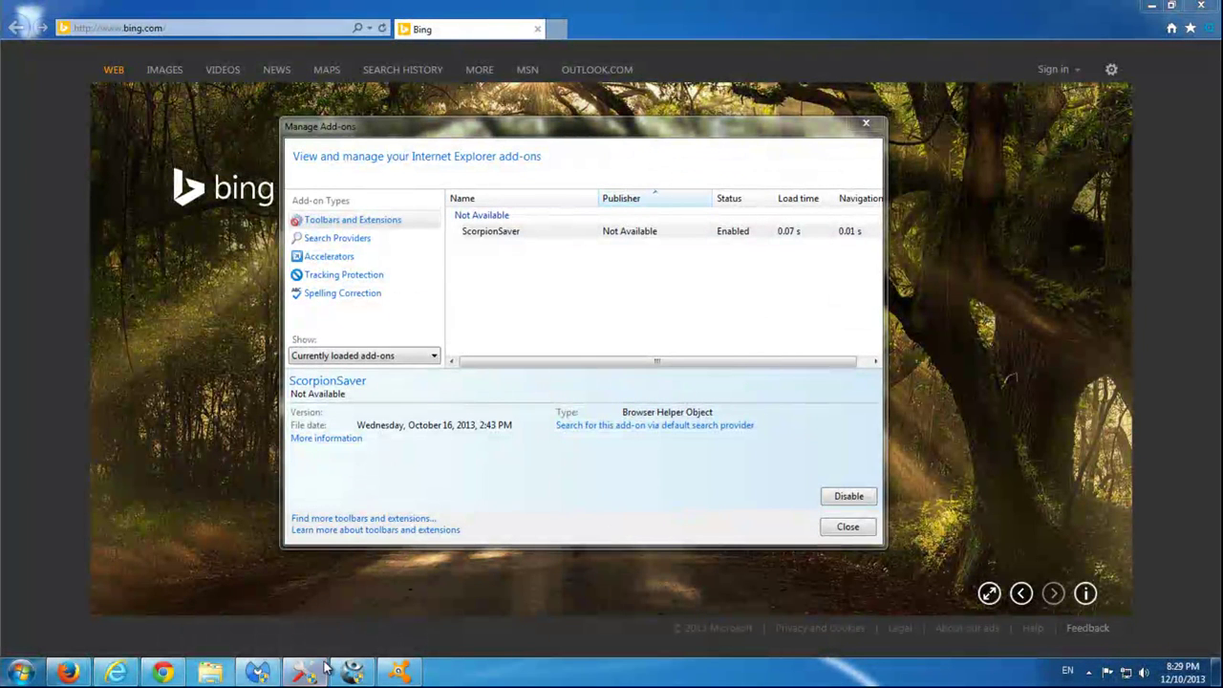
# Step: Review Scorpion Saver Removal Tool's Tools options, then return to the 17 detected malicious items
pyautogui.moveTo(315, 676)
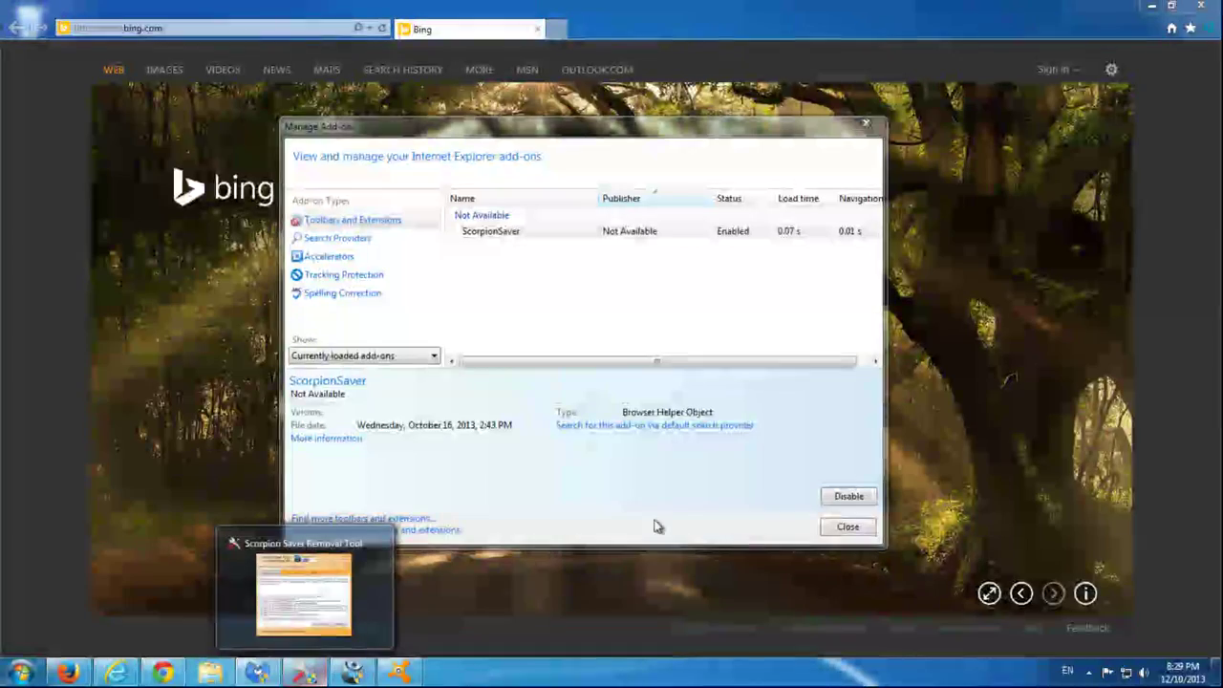
pyautogui.click(304, 675)
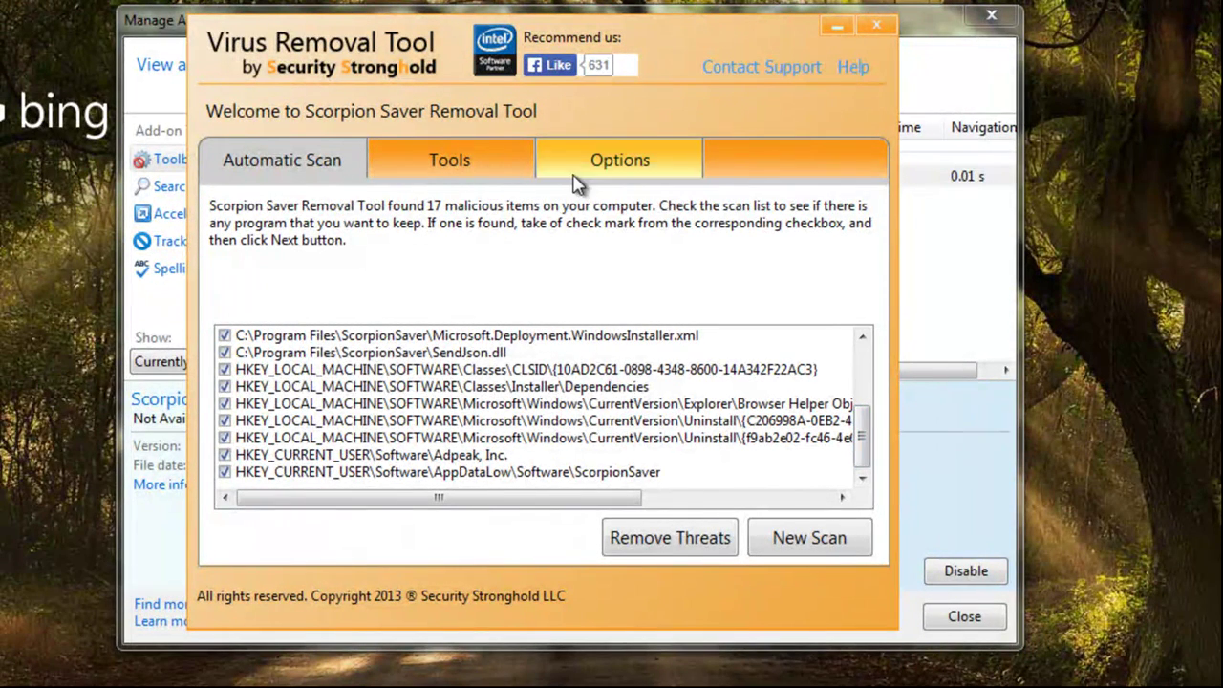
pyautogui.click(472, 179)
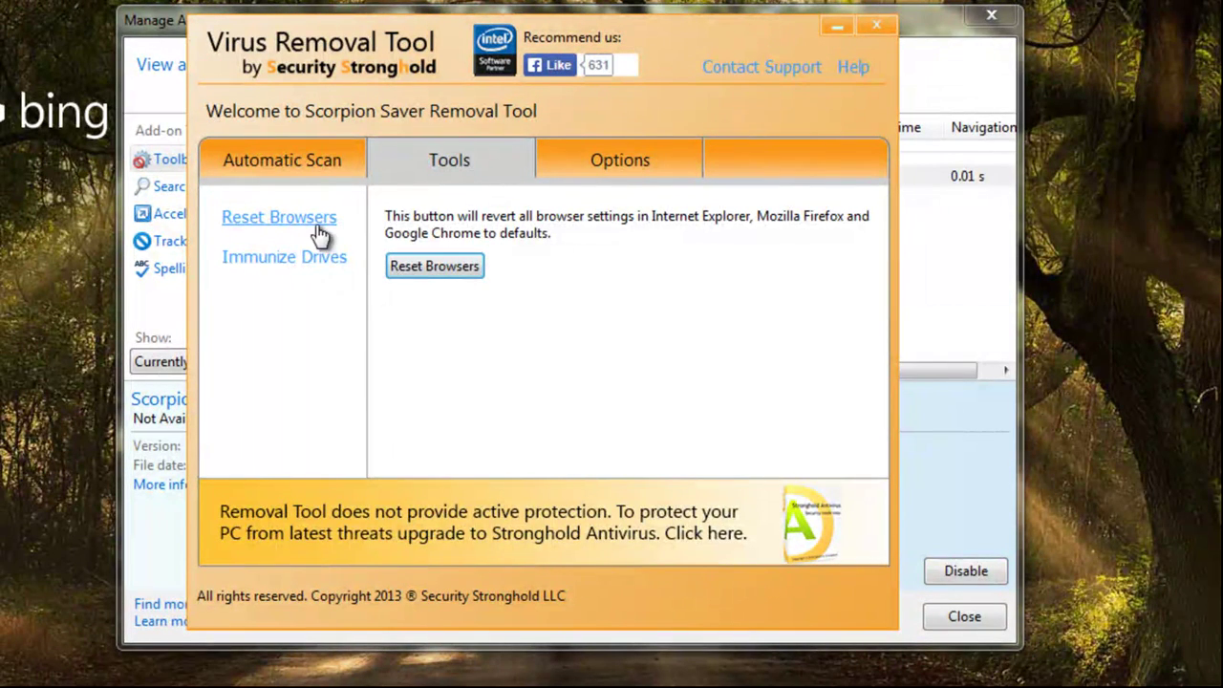
pyautogui.click(283, 174)
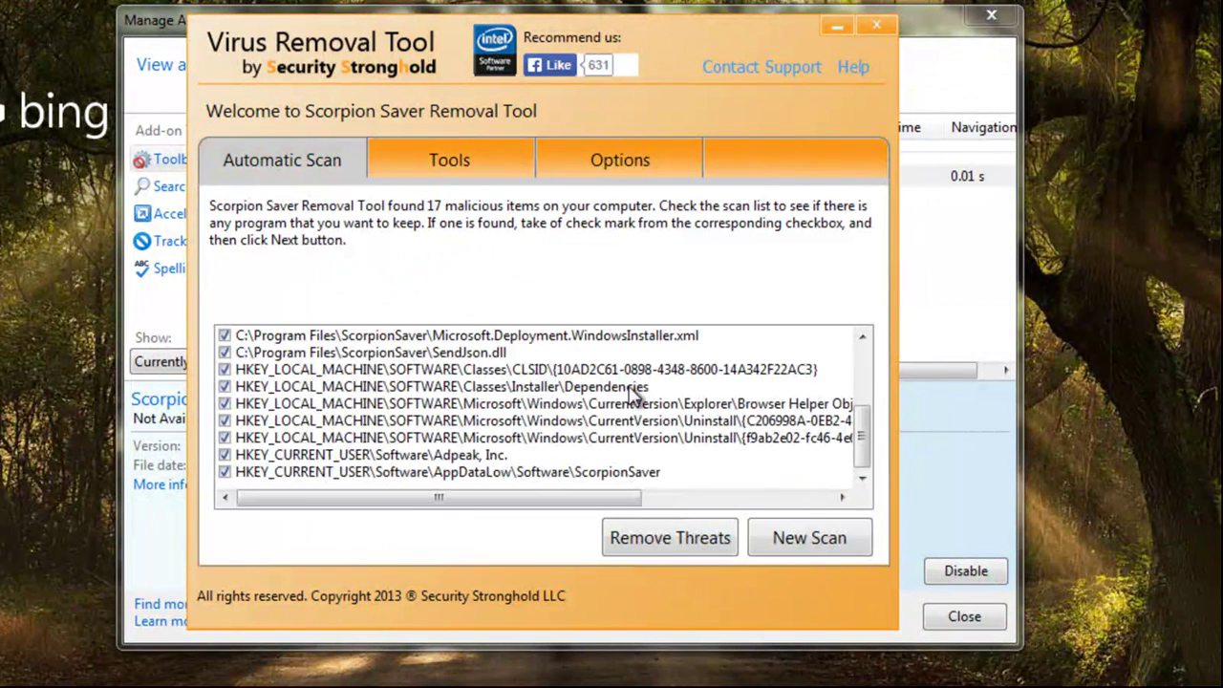
pyautogui.moveTo(861, 438); pyautogui.dragTo(865, 464)
# Step: Check Chrome's extensions and Firefox's Add-ons Manager, finding the ScorpionSaver 5.0 extension in both
pyautogui.click(833, 31)
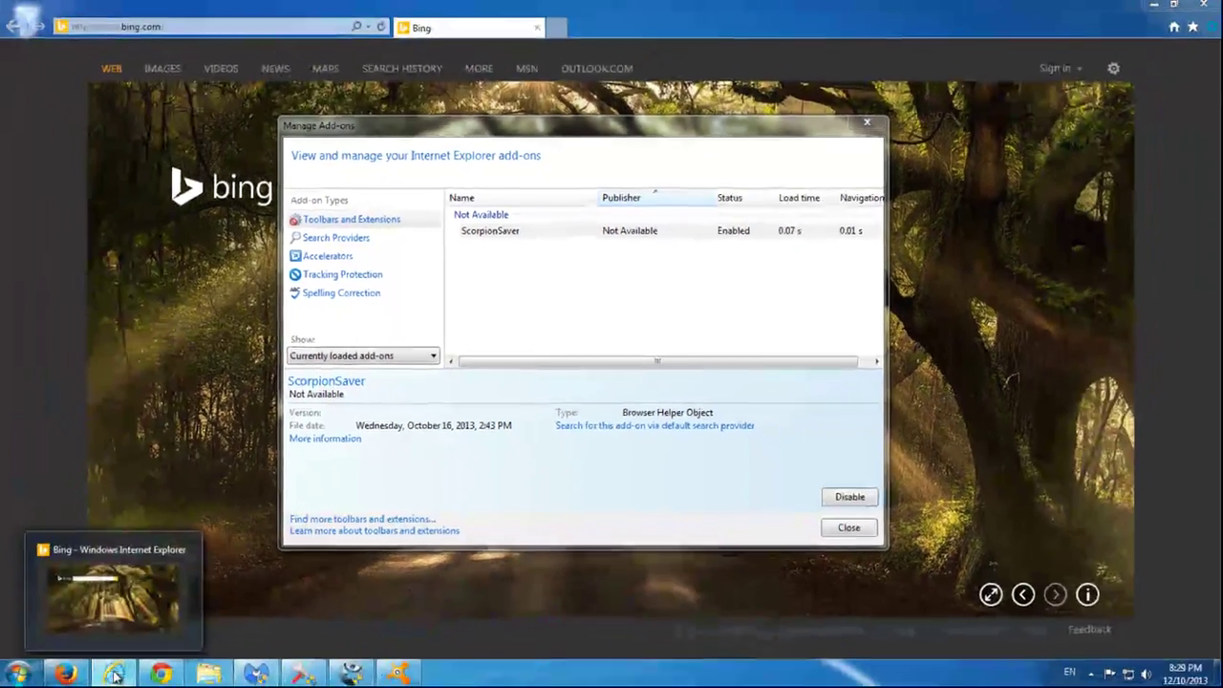
pyautogui.click(113, 674)
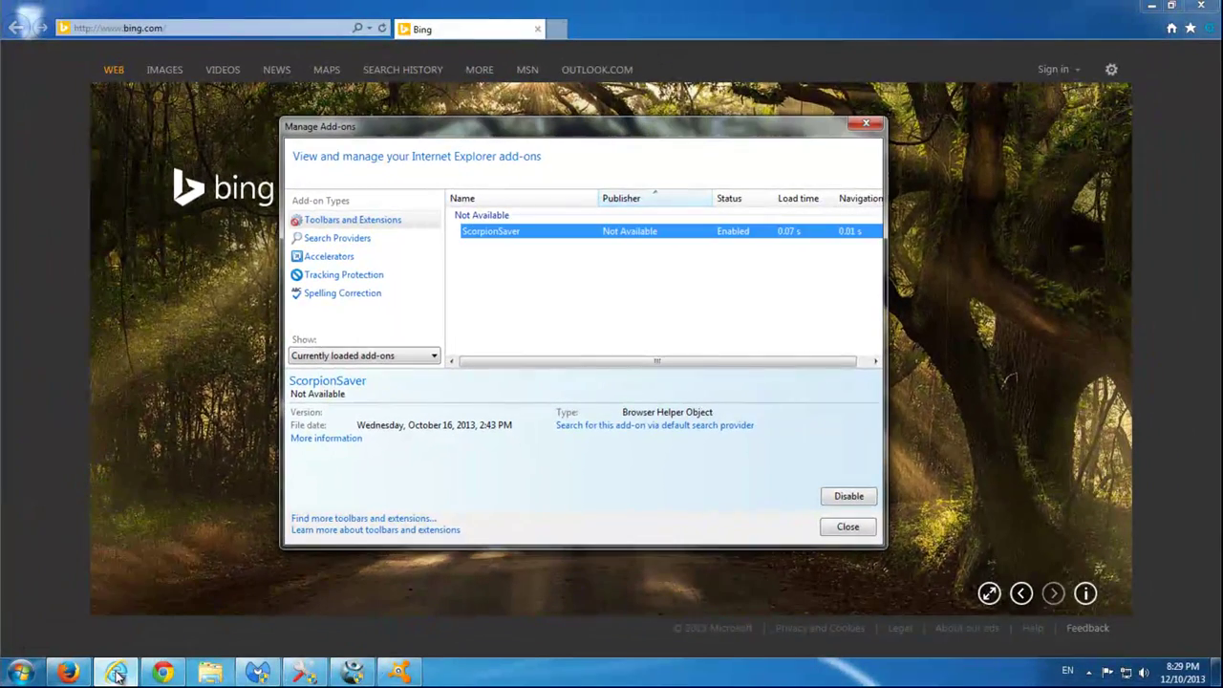
pyautogui.click(160, 675)
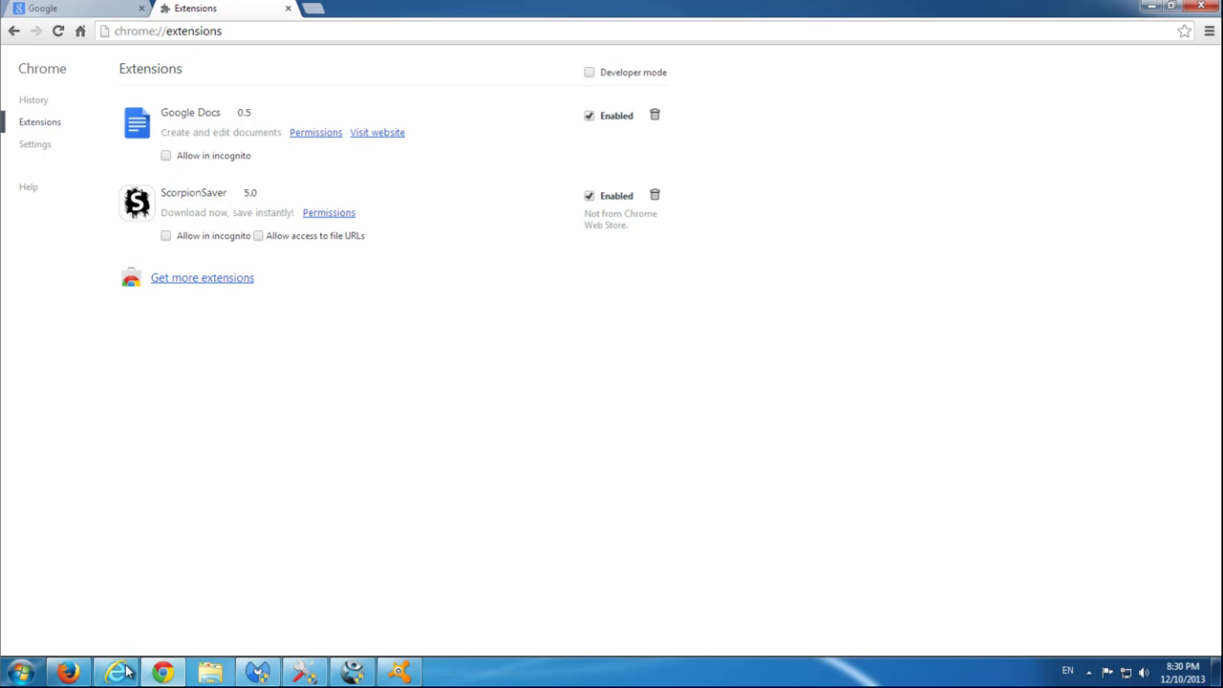
pyautogui.click(67, 673)
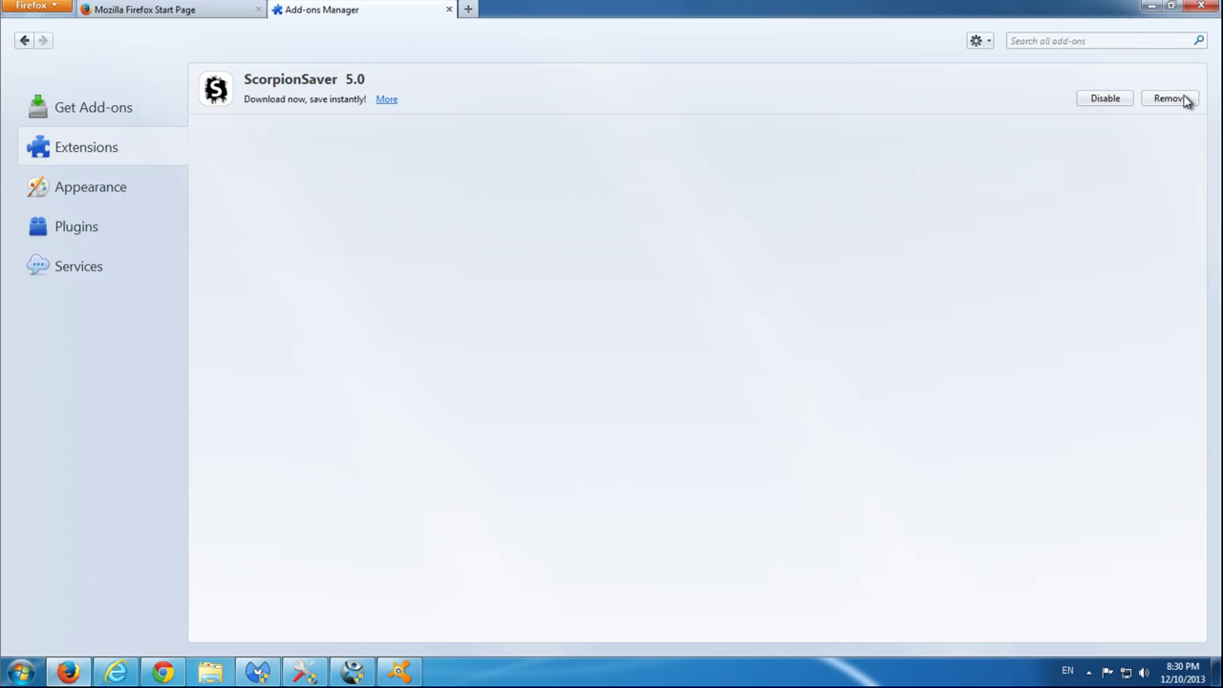
pyautogui.click(170, 670)
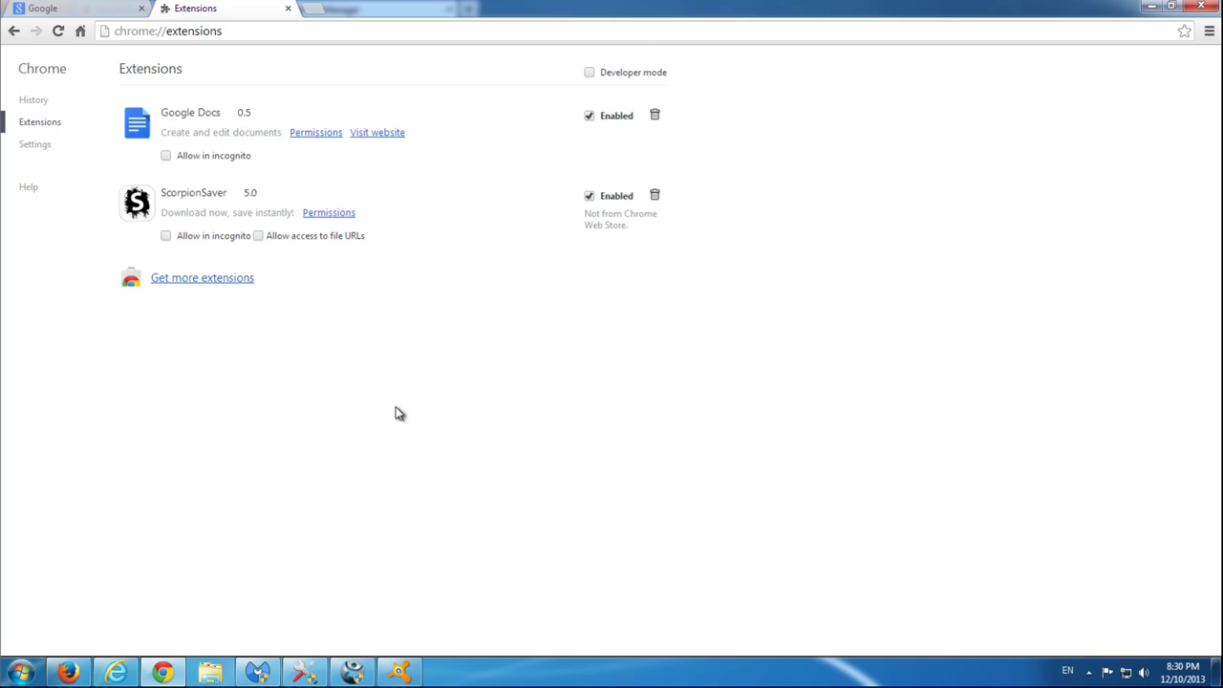
# Step: Close Chrome and Internet Explorer's Manage Add-ons window
pyautogui.click(287, 10)
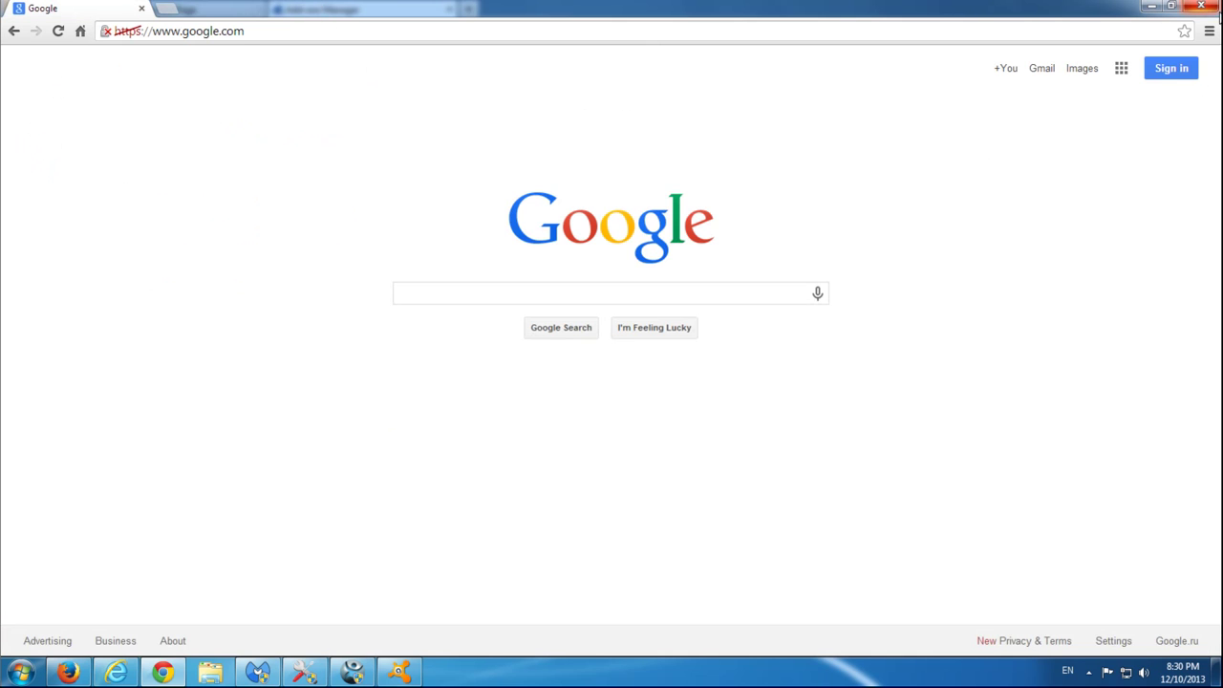
pyautogui.click(1203, 8)
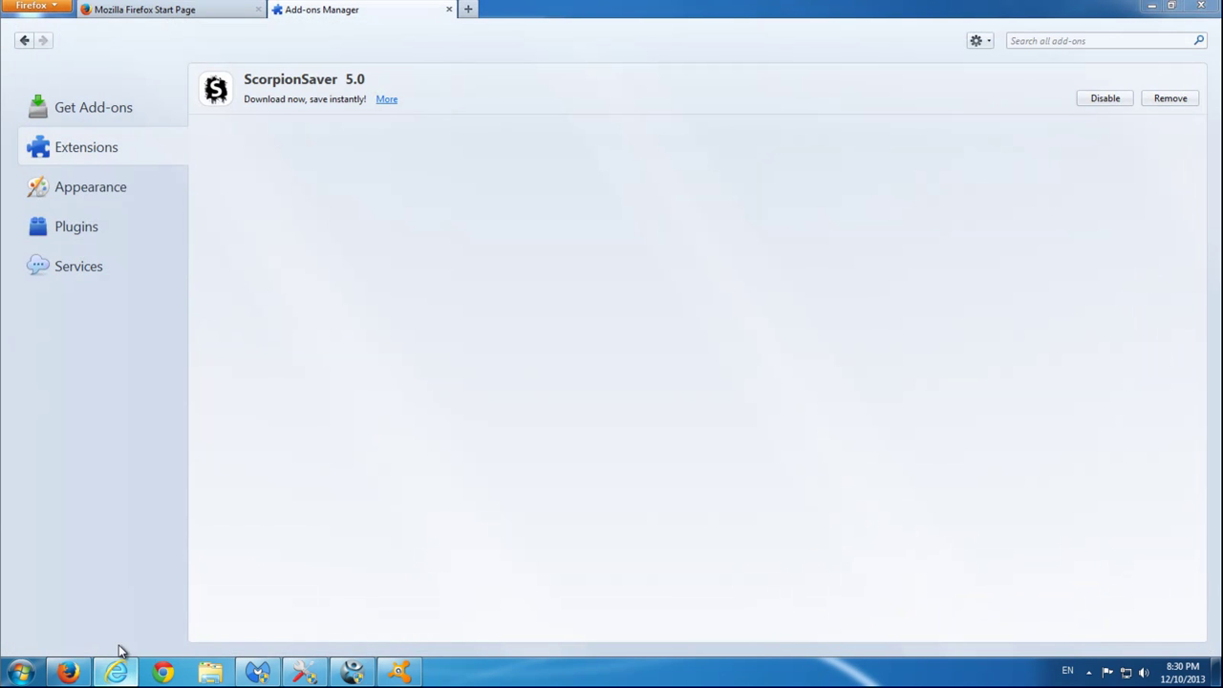
pyautogui.rightClick(119, 649)
pyautogui.click(73, 634)
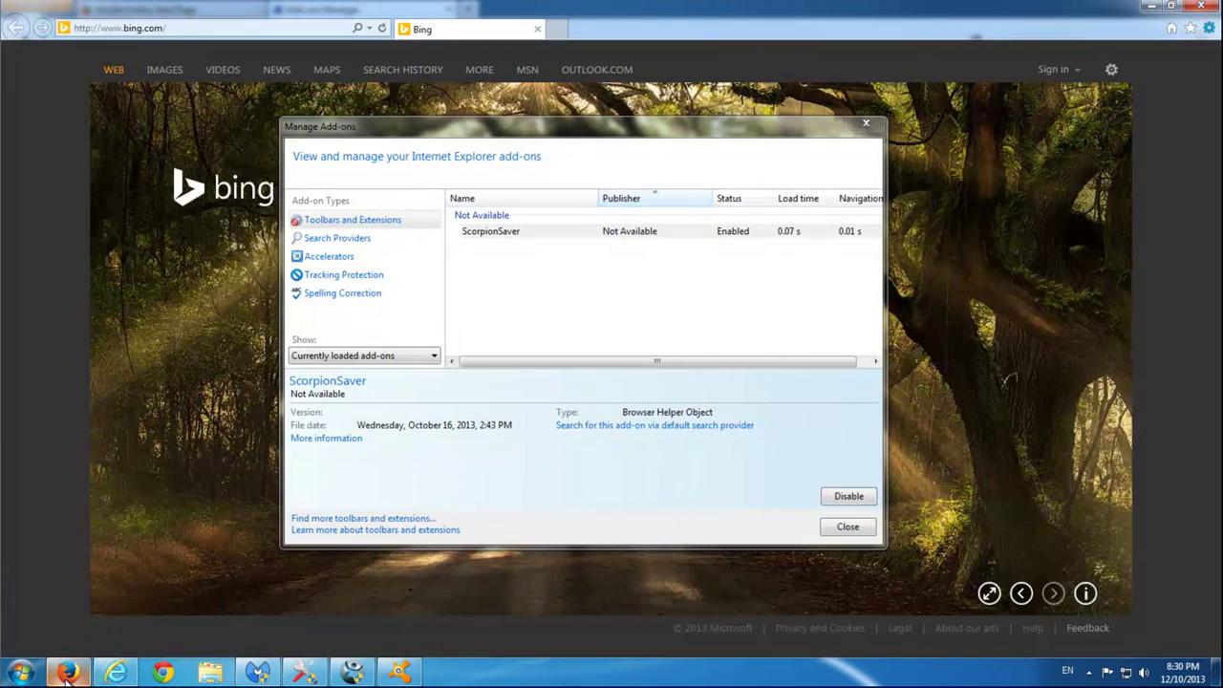
pyautogui.click(865, 124)
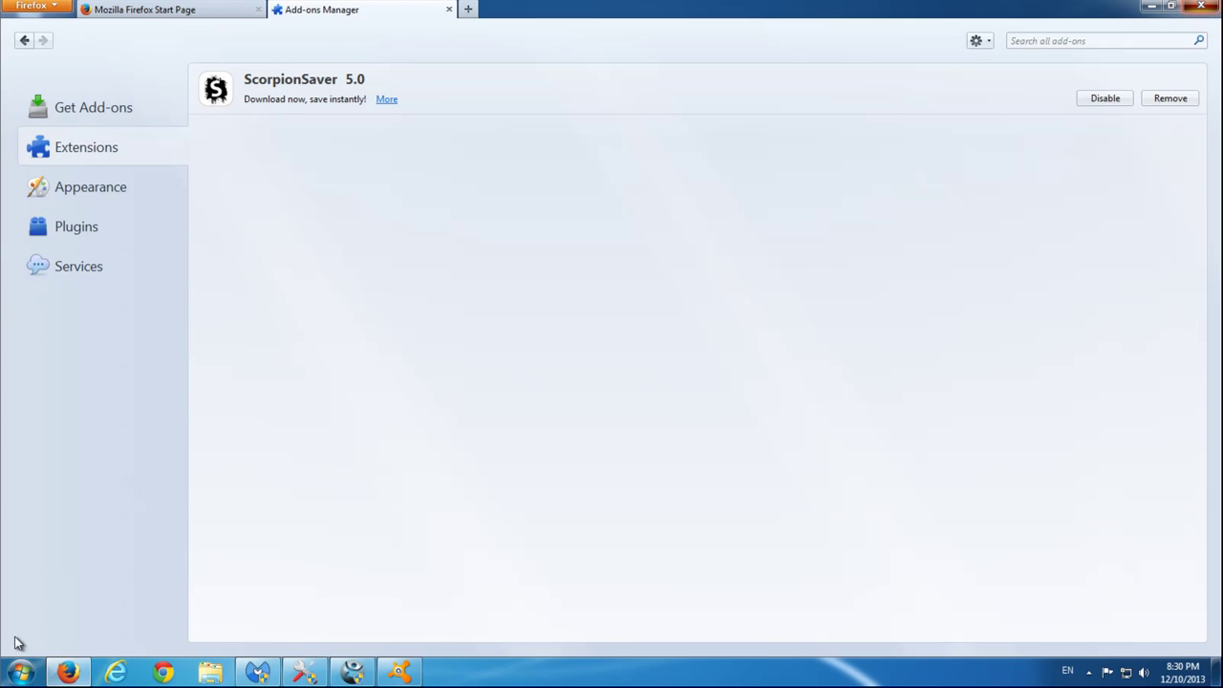
# Step: Start uninstalling ScorpionSaver (Adpeak, Inc., 1.0.0.0) from Control Panel's installed programs
pyautogui.click(21, 673)
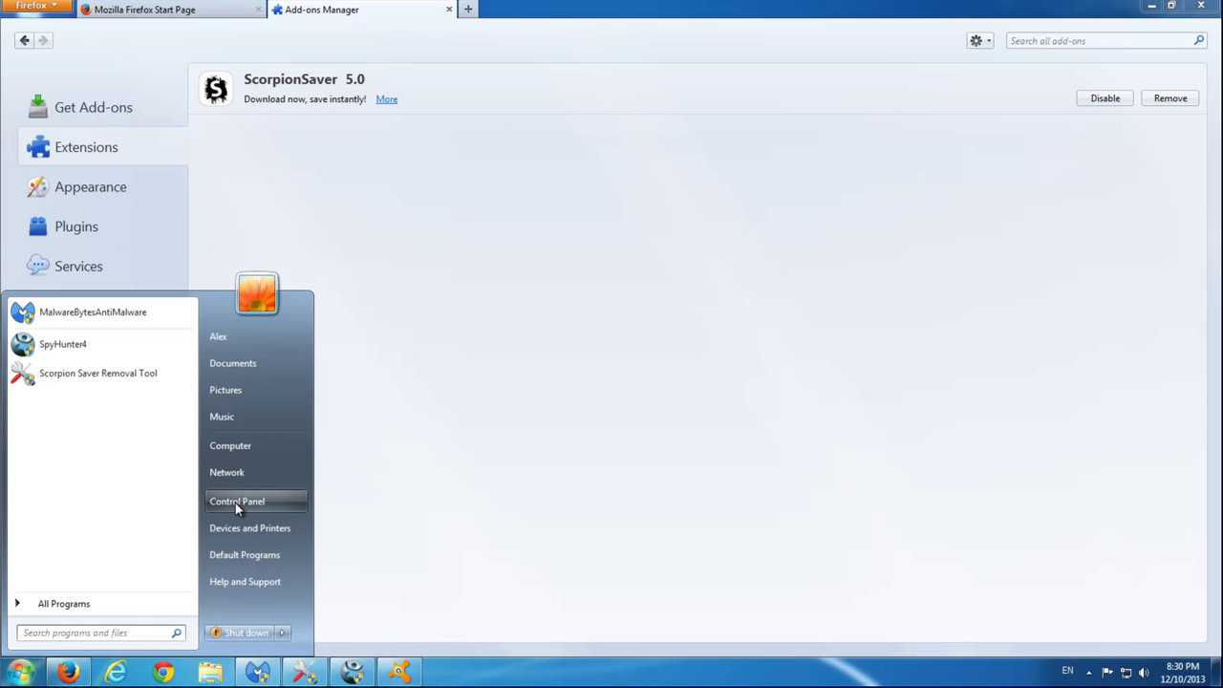
pyautogui.click(286, 503)
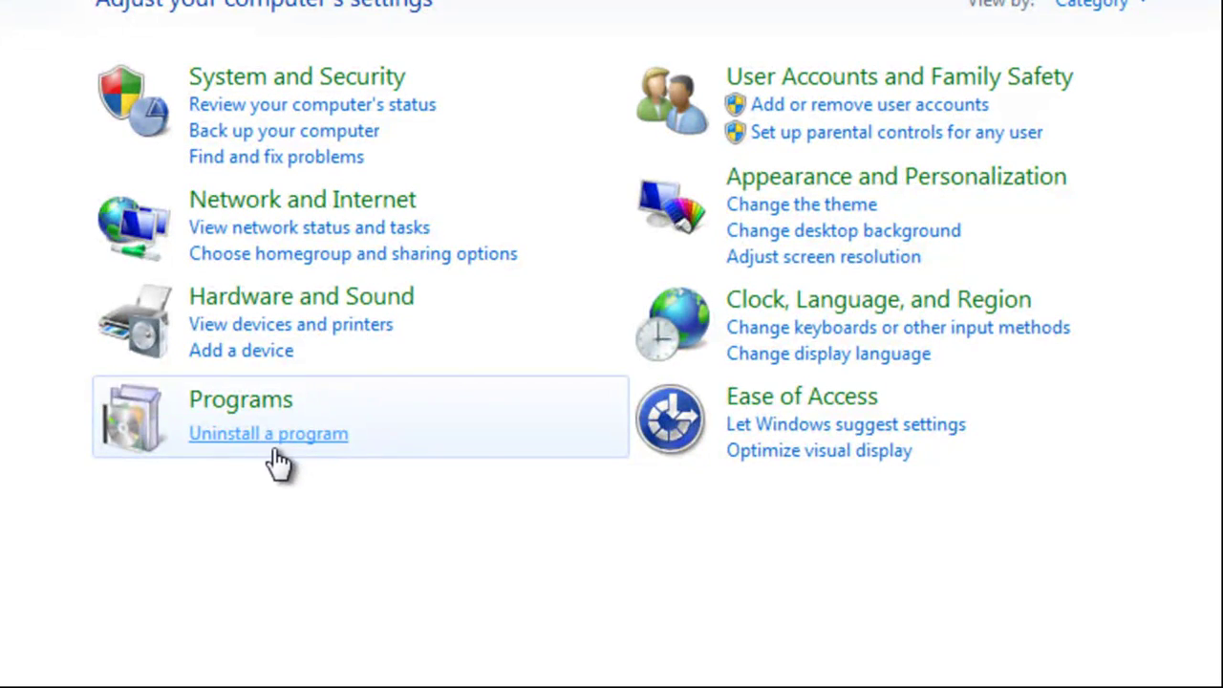
pyautogui.click(274, 448)
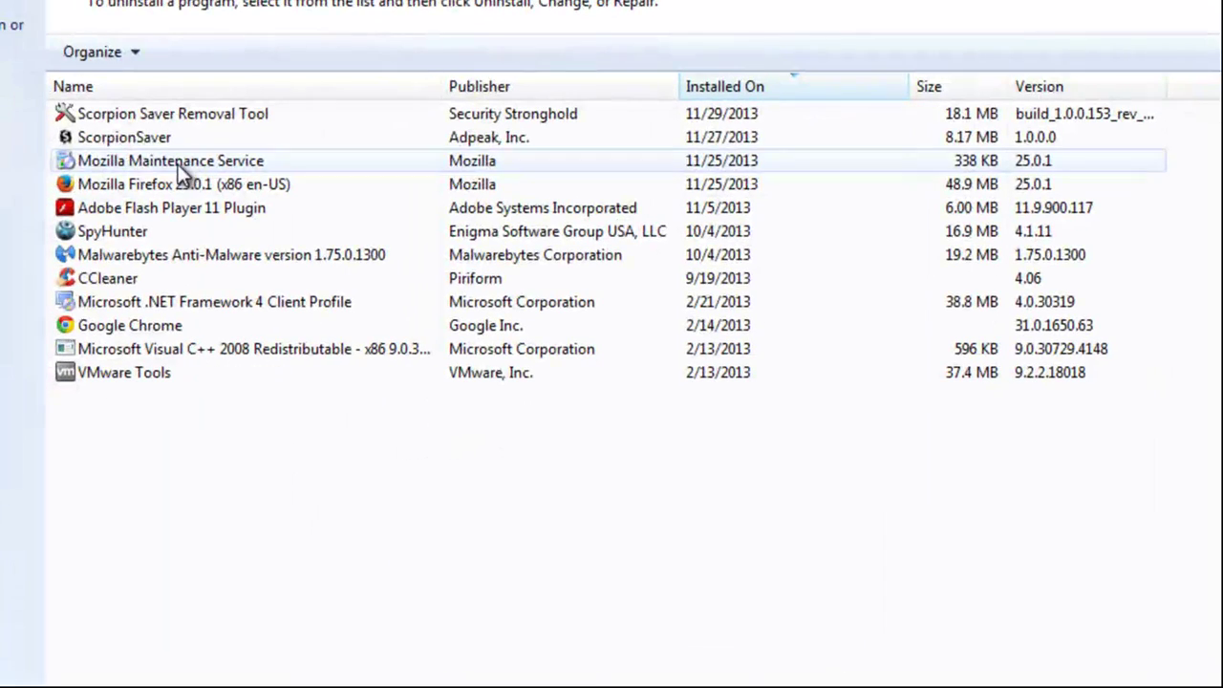
pyautogui.click(133, 137)
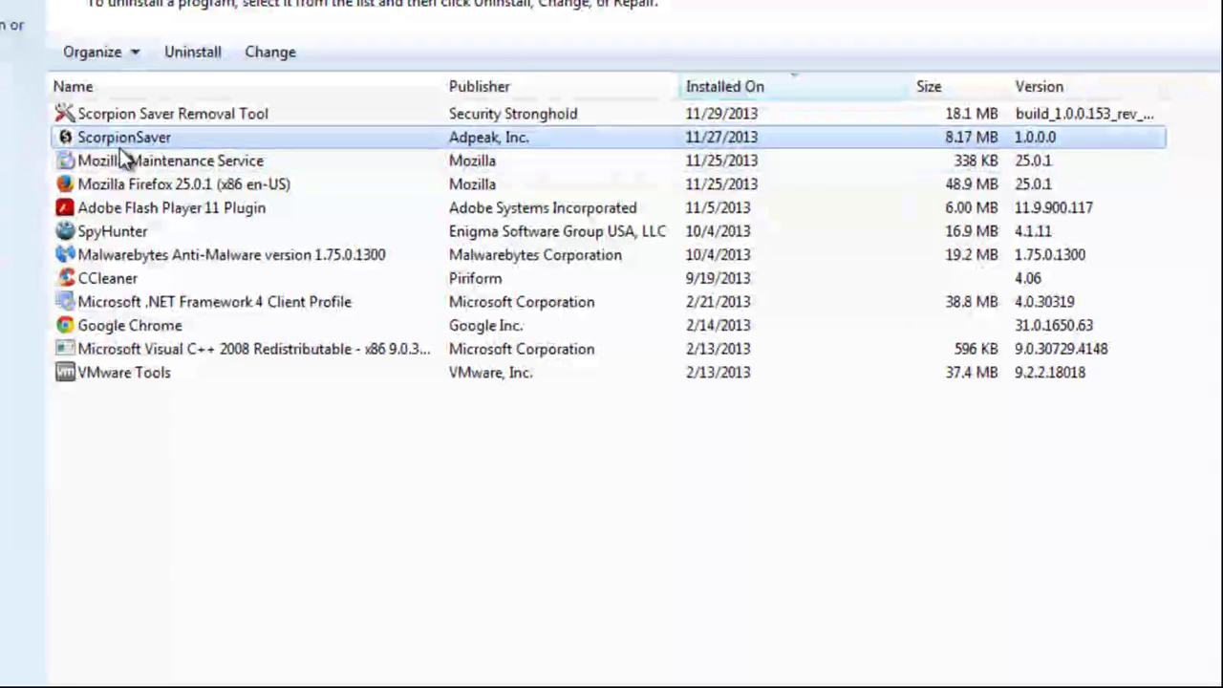
pyautogui.click(192, 50)
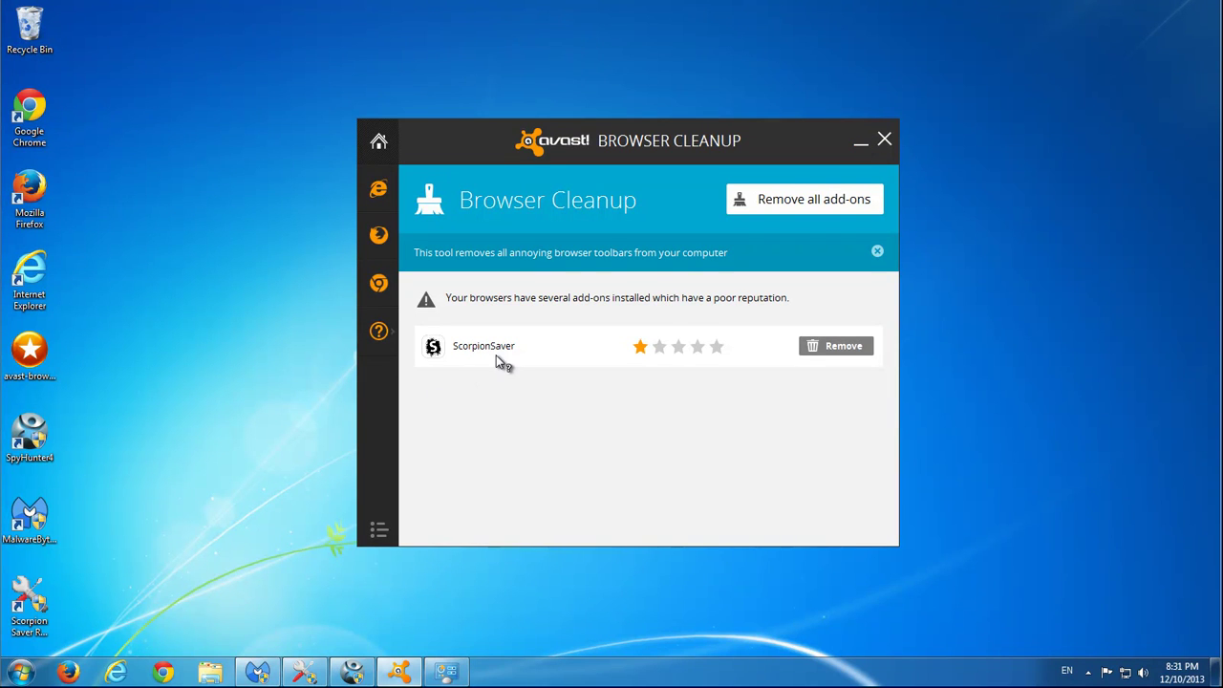
# Step: Minimize avast! Browser Cleanup after seeing ScorpionSaver flagged as a poor-reputation add-on
pyautogui.click(857, 149)
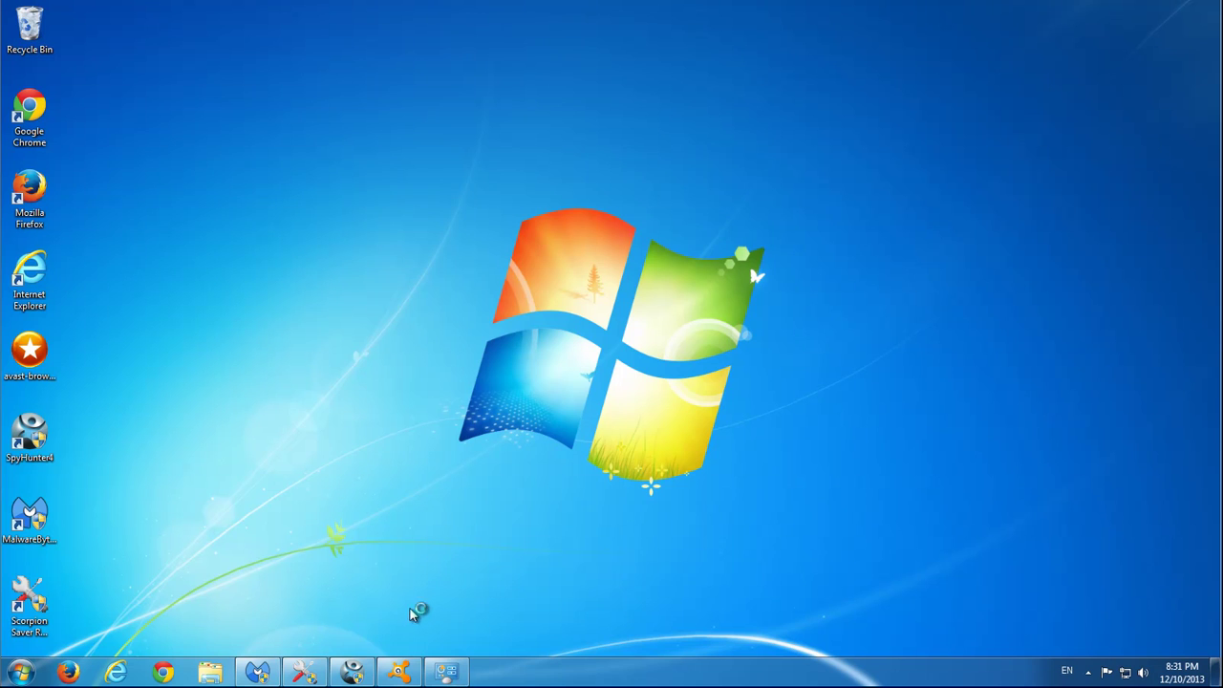
# Step: Run ScorpionSaver Setup's uninstall to a successful finish, close it, and begin refreshing the desktop
pyautogui.click(446, 673)
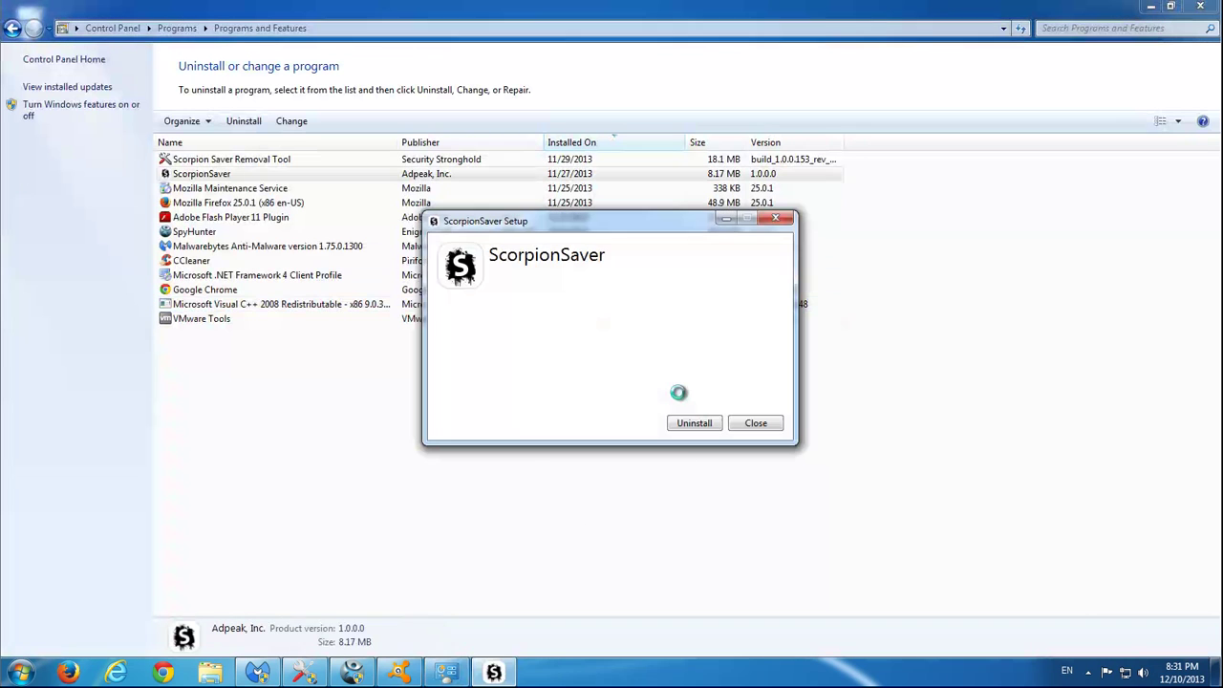
pyautogui.moveTo(551, 229); pyautogui.dragTo(543, 239)
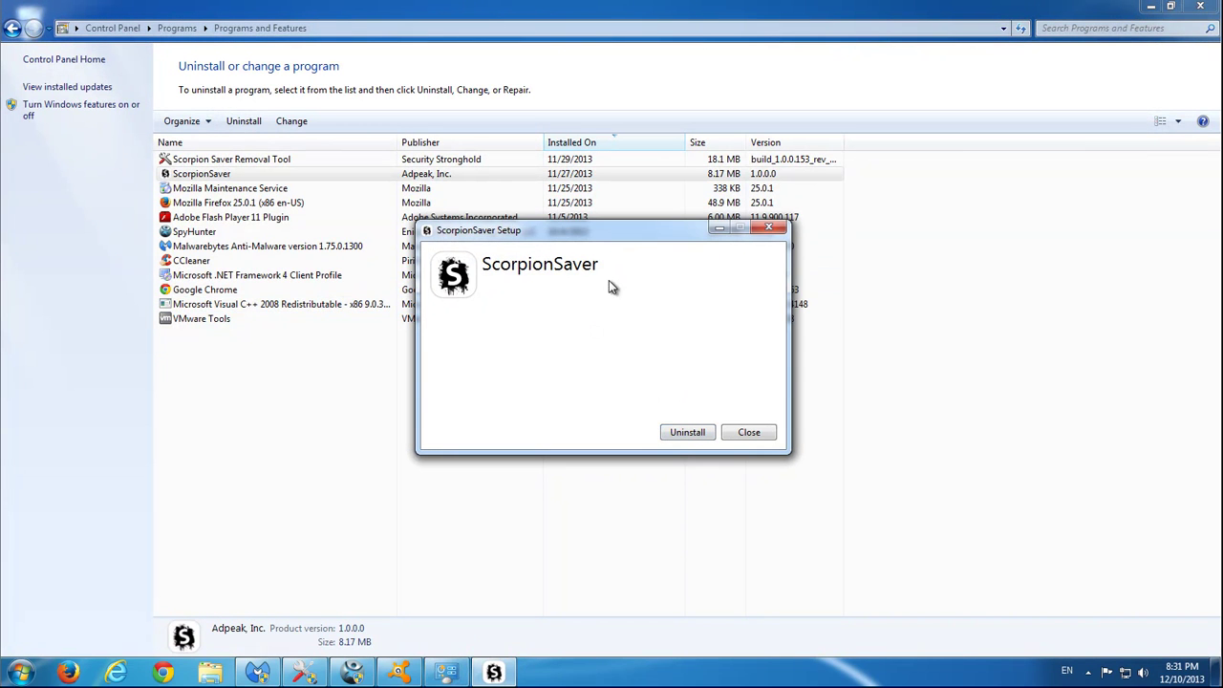
pyautogui.click(685, 433)
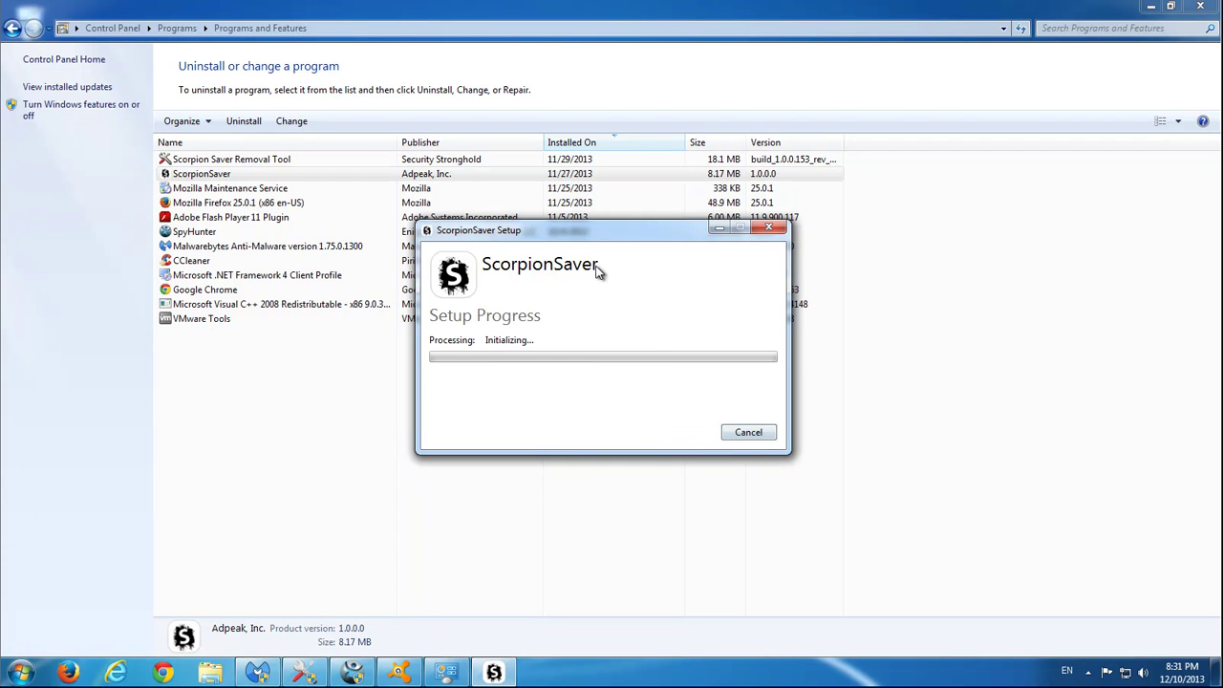
pyautogui.moveTo(577, 236); pyautogui.dragTo(535, 207)
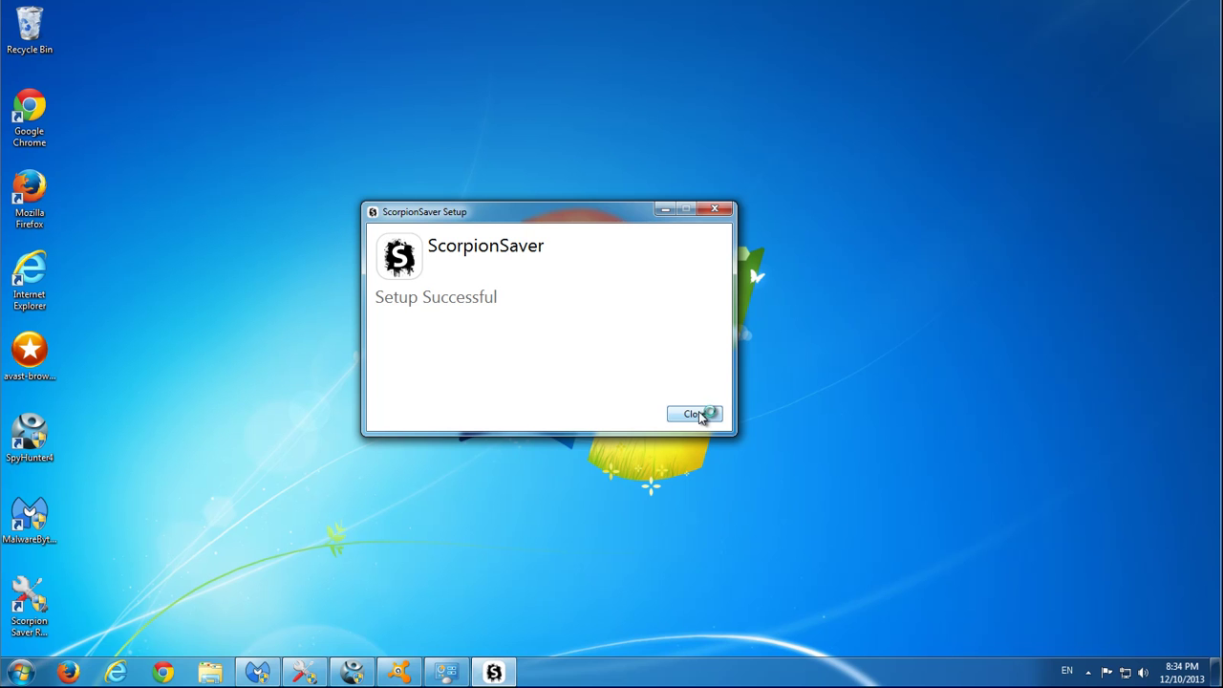
pyautogui.click(695, 414)
pyautogui.rightClick(469, 270)
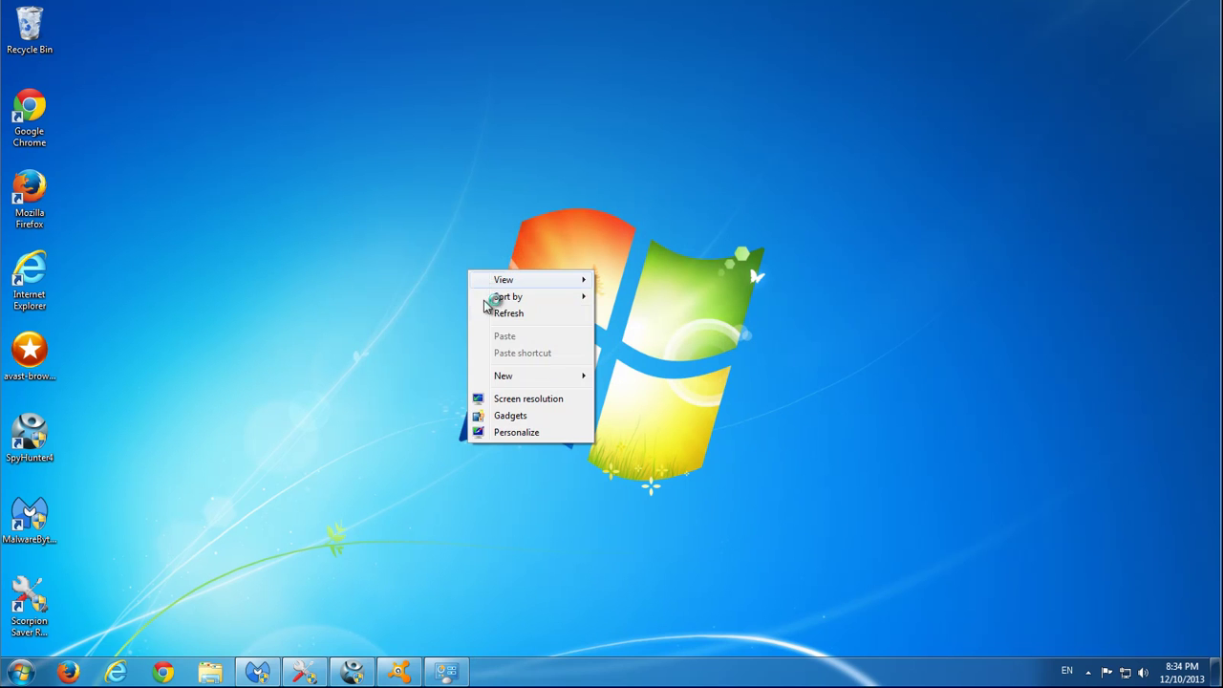
# Step: Refresh the desktop, then tick Malwarebytes' ScorpionSaver program files, IECore.dll and Adware.Adpeak package cache entries
pyautogui.click(509, 314)
pyautogui.click(260, 673)
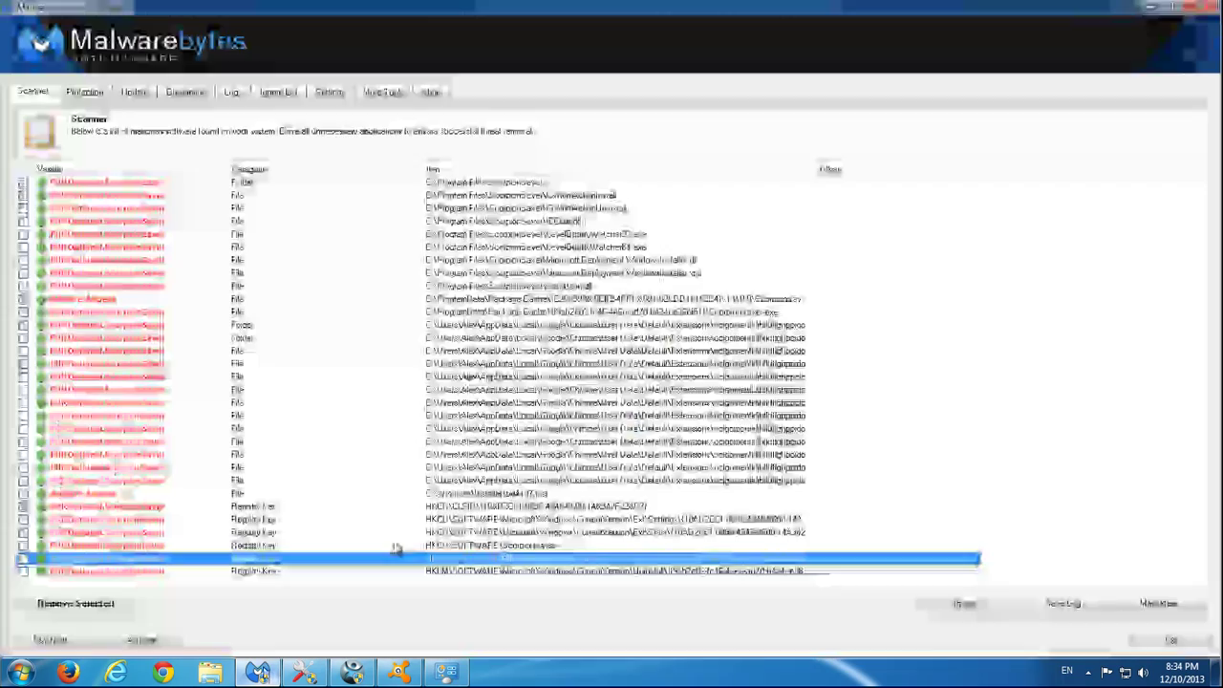
pyautogui.click(21, 184)
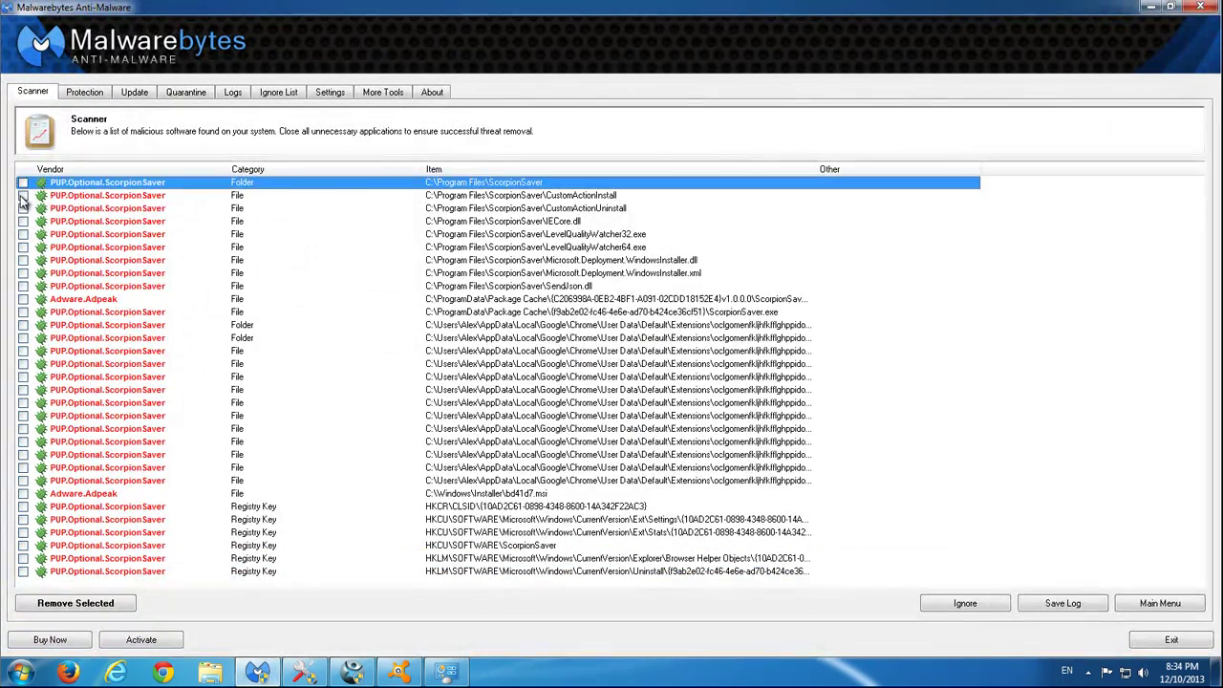
pyautogui.click(22, 195)
pyautogui.click(22, 207)
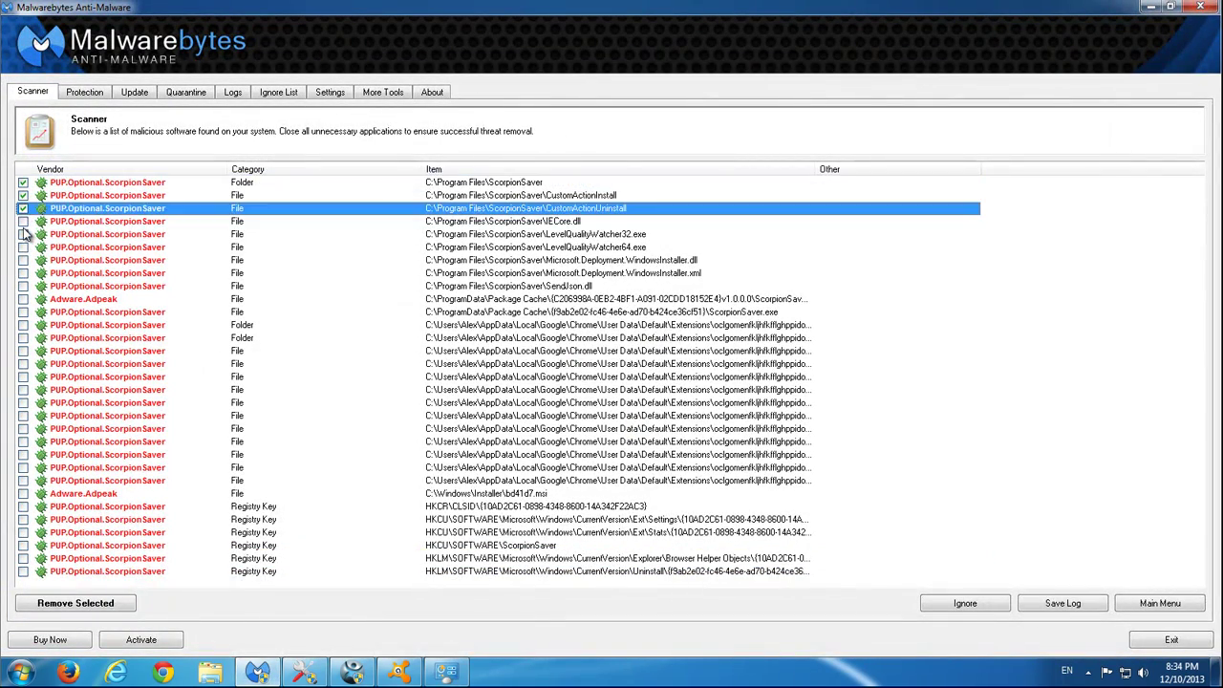
pyautogui.click(22, 221)
pyautogui.click(23, 247)
pyautogui.click(24, 222)
pyautogui.click(23, 247)
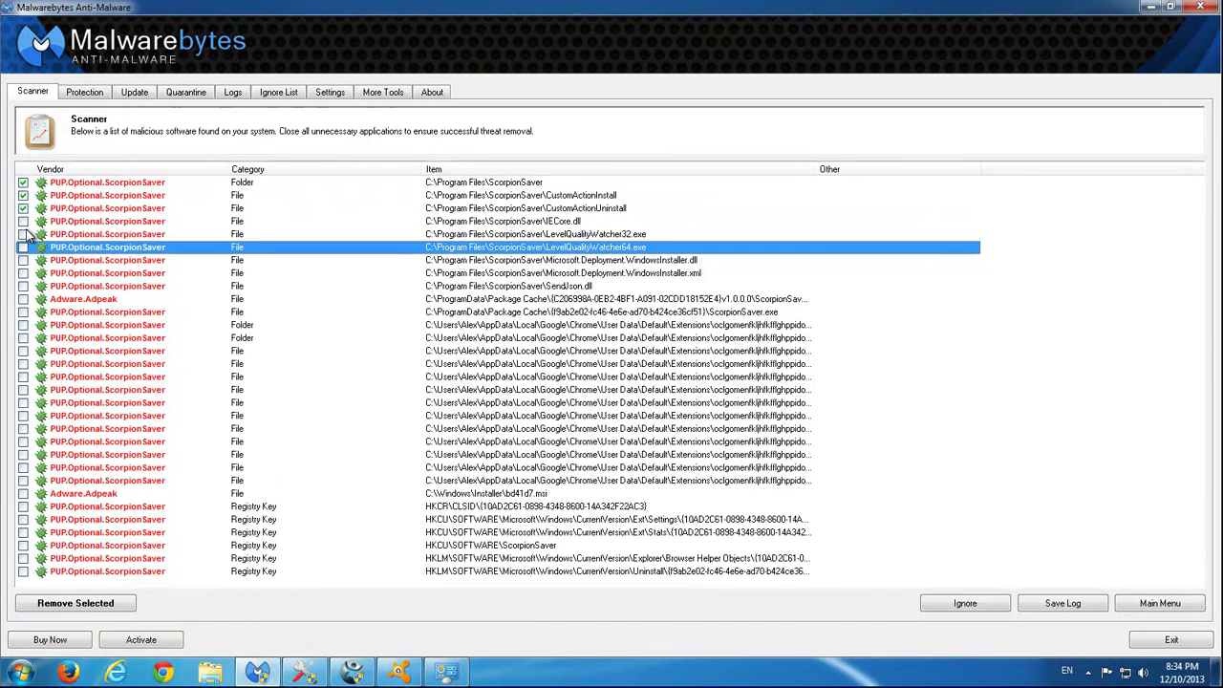
pyautogui.click(26, 222)
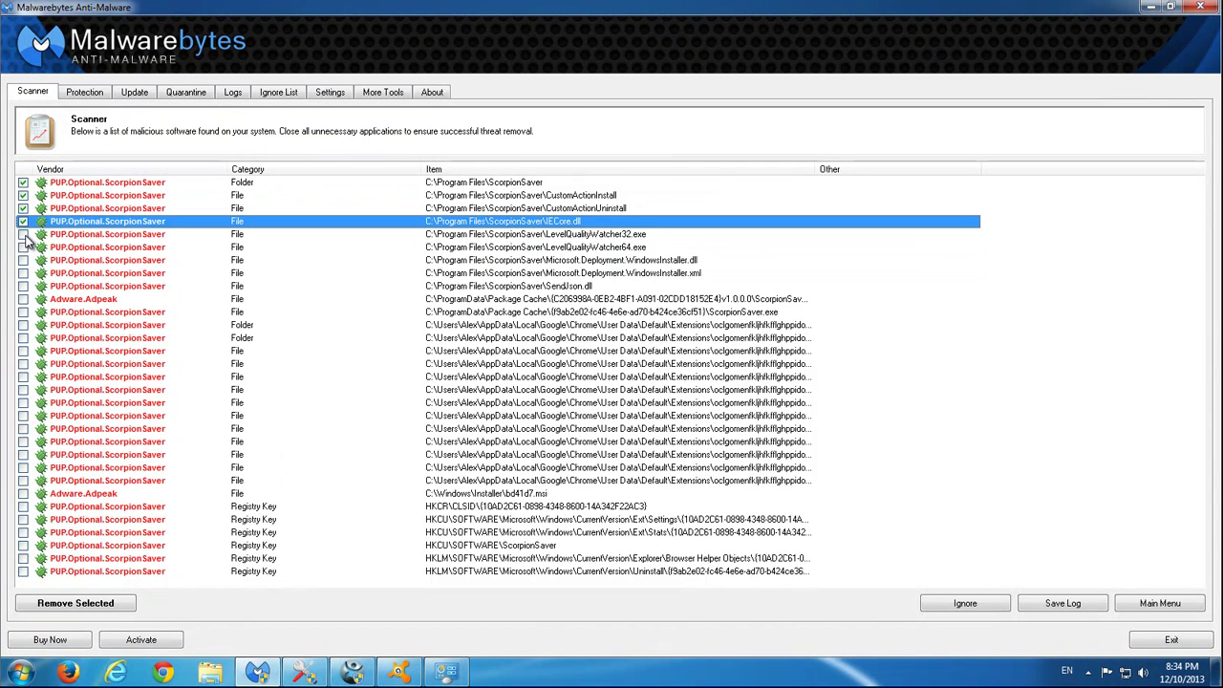
pyautogui.click(23, 235)
pyautogui.click(22, 246)
pyautogui.click(23, 260)
pyautogui.click(23, 272)
pyautogui.click(23, 286)
pyautogui.click(24, 312)
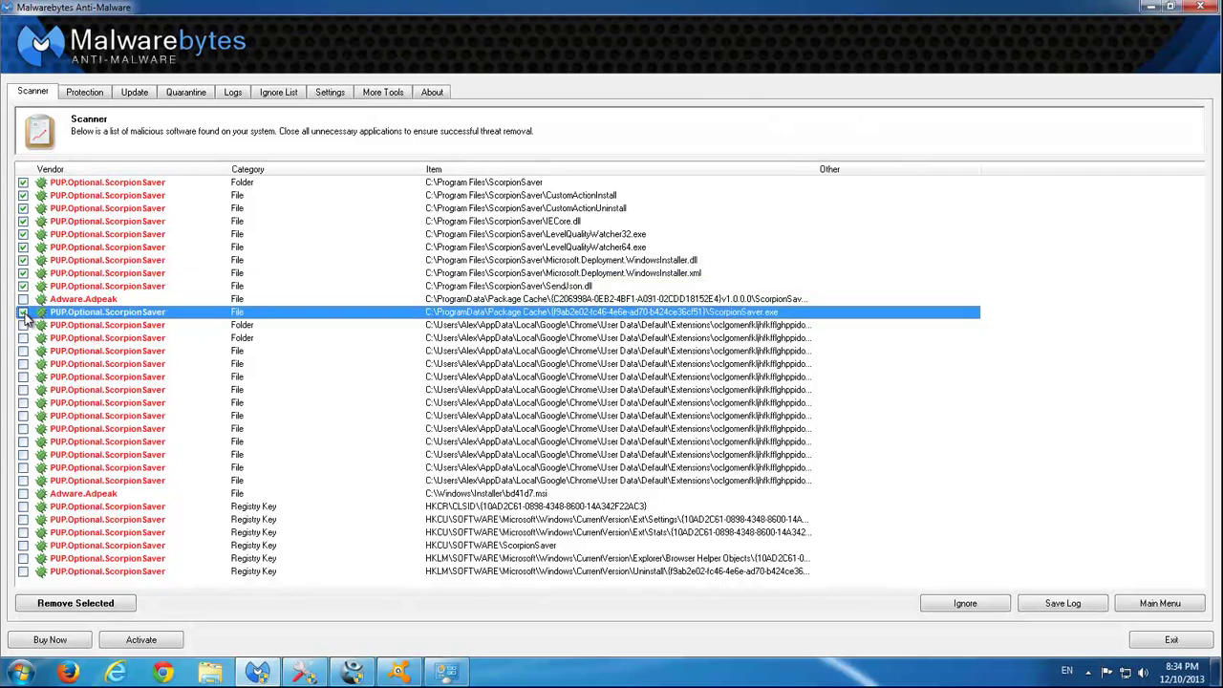
pyautogui.click(23, 299)
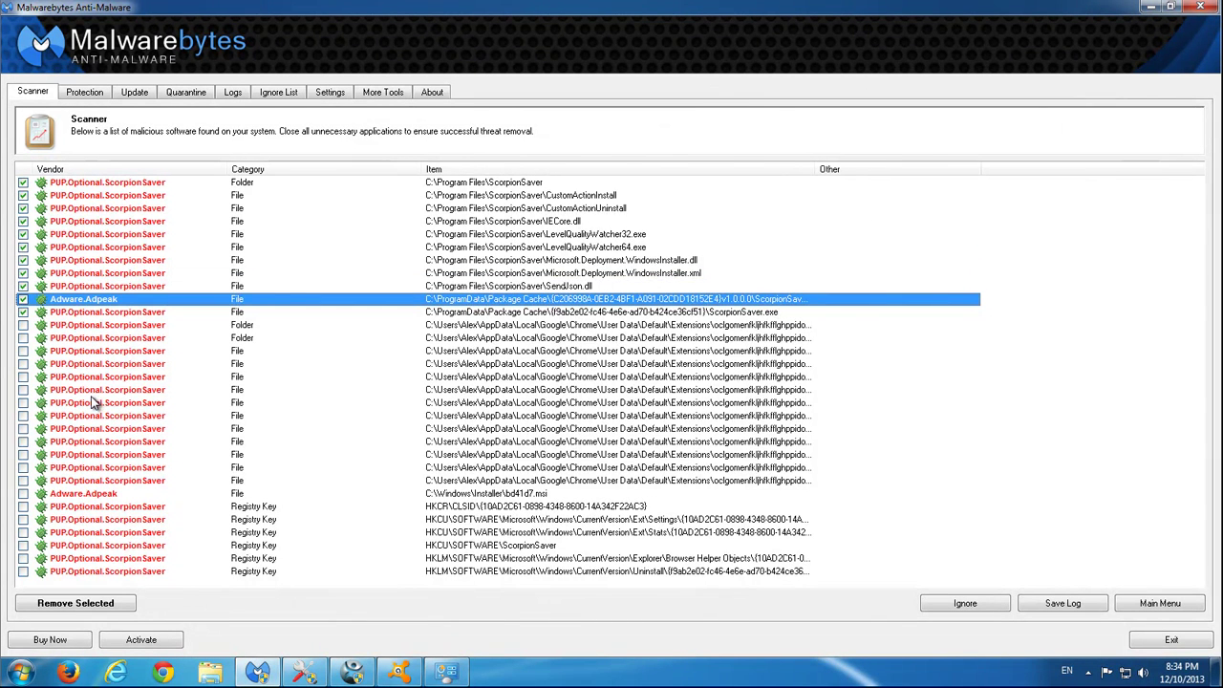
# Step: Tick the remaining ScorpionSaver registry keys and Chrome extension entries for removal
pyautogui.click(23, 571)
pyautogui.click(23, 558)
pyautogui.click(23, 532)
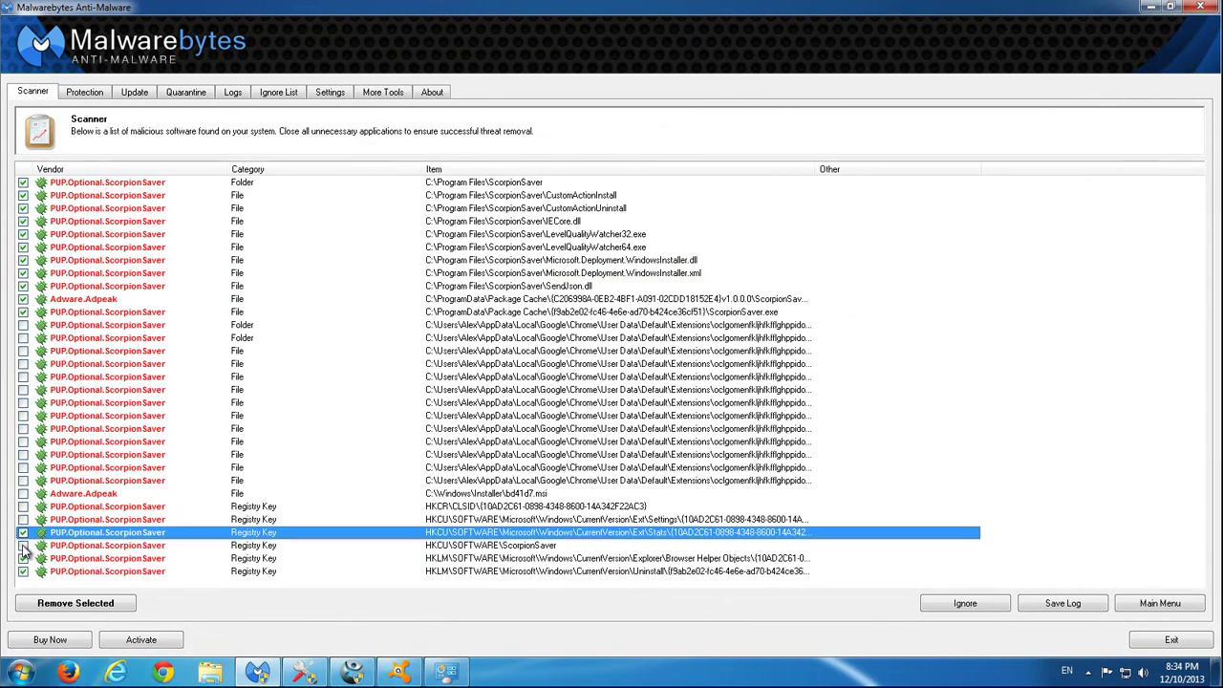
pyautogui.click(23, 545)
pyautogui.click(23, 519)
pyautogui.click(22, 507)
pyautogui.click(23, 493)
pyautogui.click(23, 480)
pyautogui.click(23, 467)
pyautogui.click(23, 454)
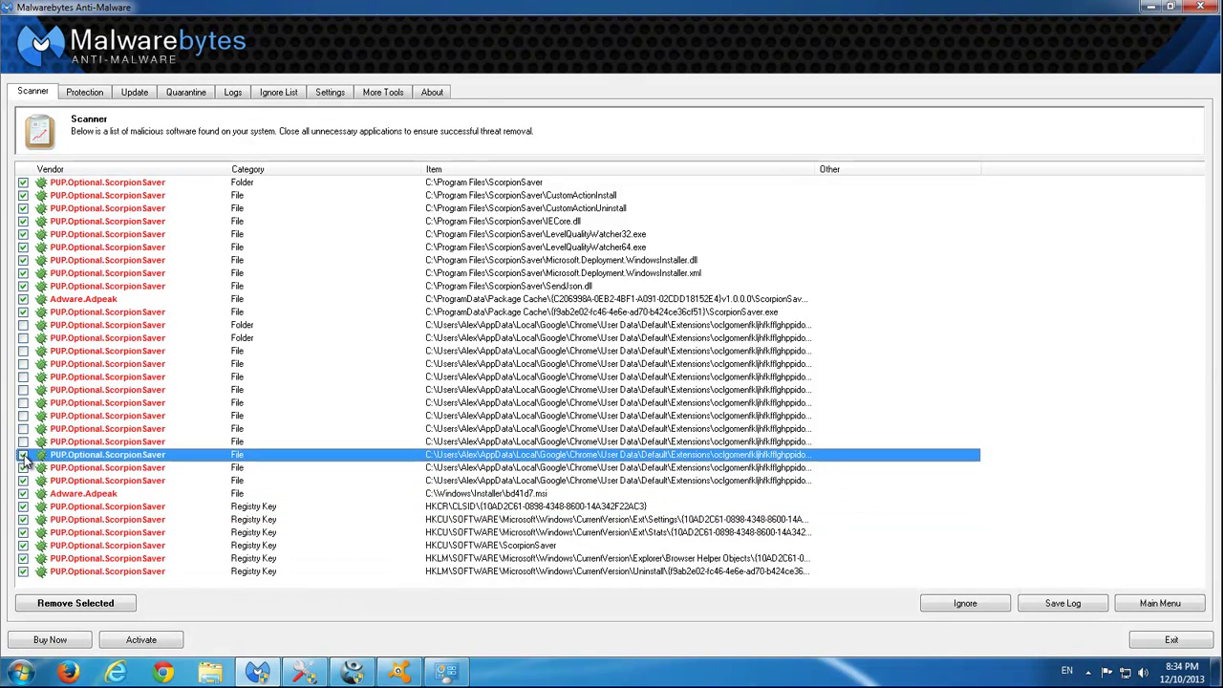
pyautogui.click(23, 442)
pyautogui.click(22, 429)
pyautogui.click(23, 416)
pyautogui.click(23, 402)
pyautogui.click(23, 390)
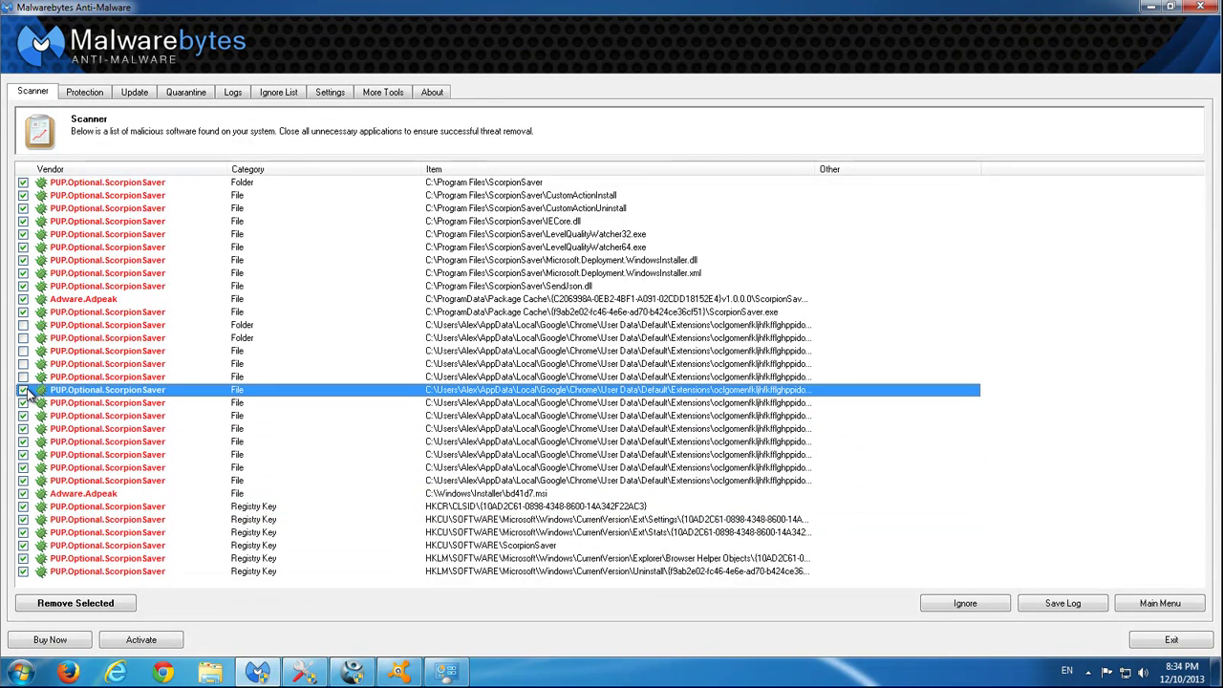
pyautogui.click(23, 377)
pyautogui.click(23, 363)
pyautogui.click(23, 351)
pyautogui.click(23, 338)
pyautogui.click(23, 325)
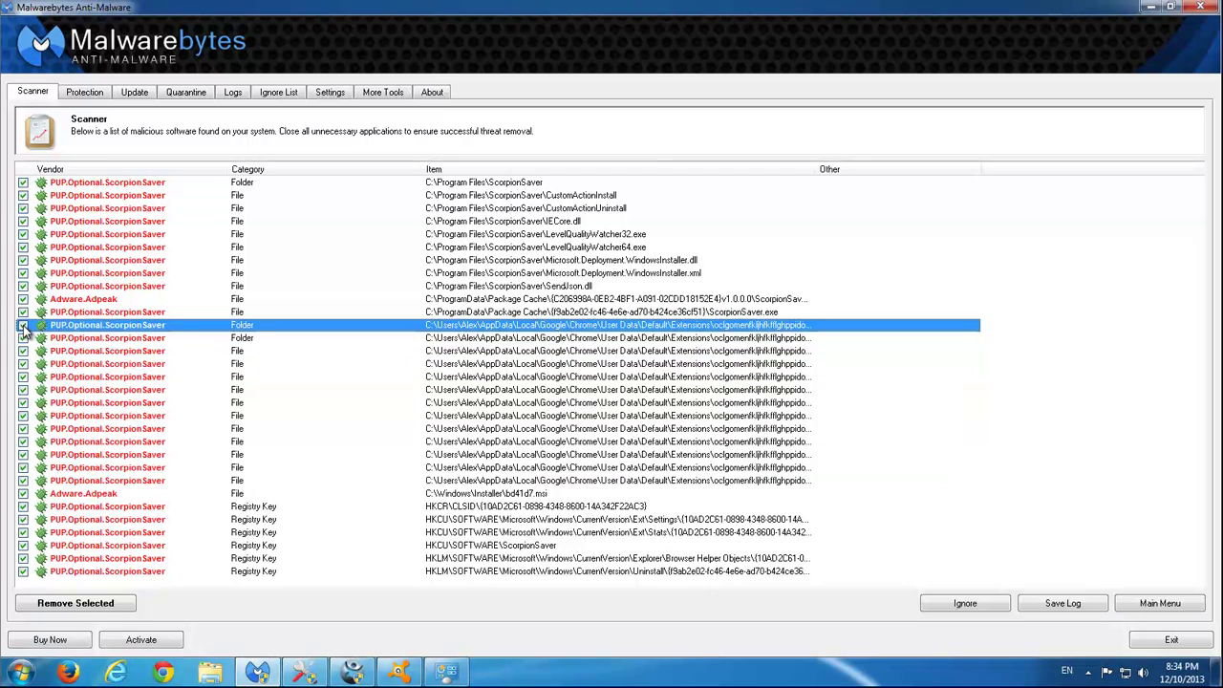
# Step: Remove the ticked Malwarebytes threats without restarting, then have SpyHunter fix all 94 threats
pyautogui.click(95, 606)
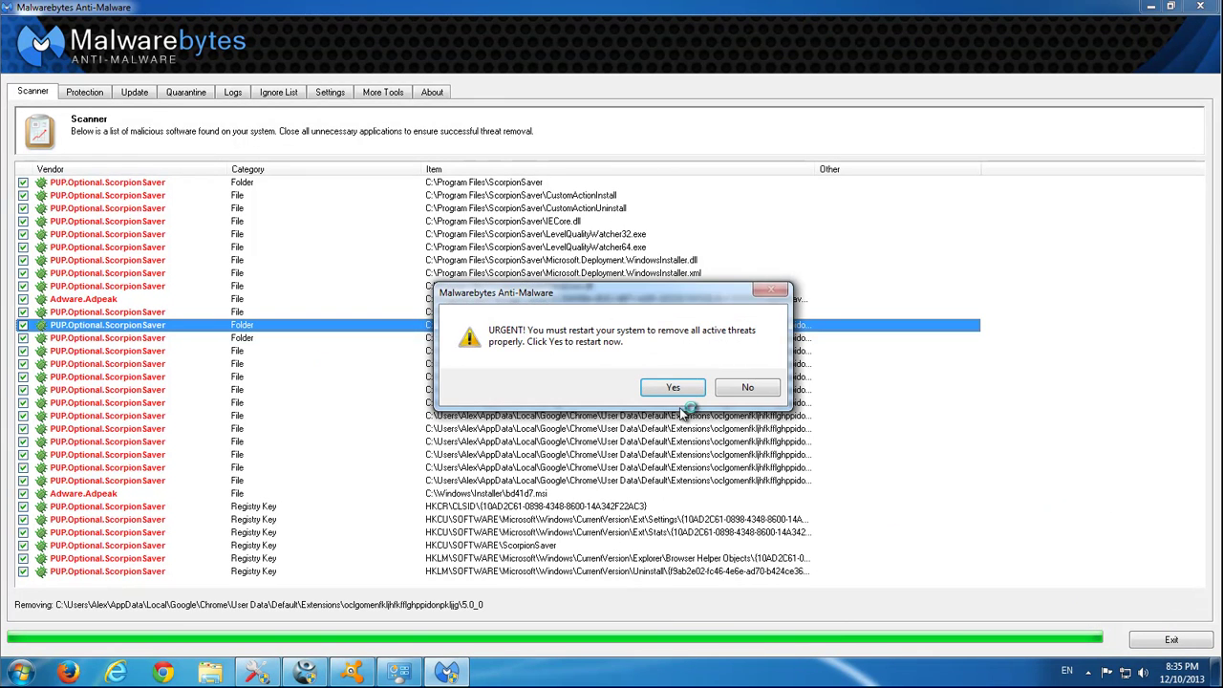
pyautogui.click(732, 392)
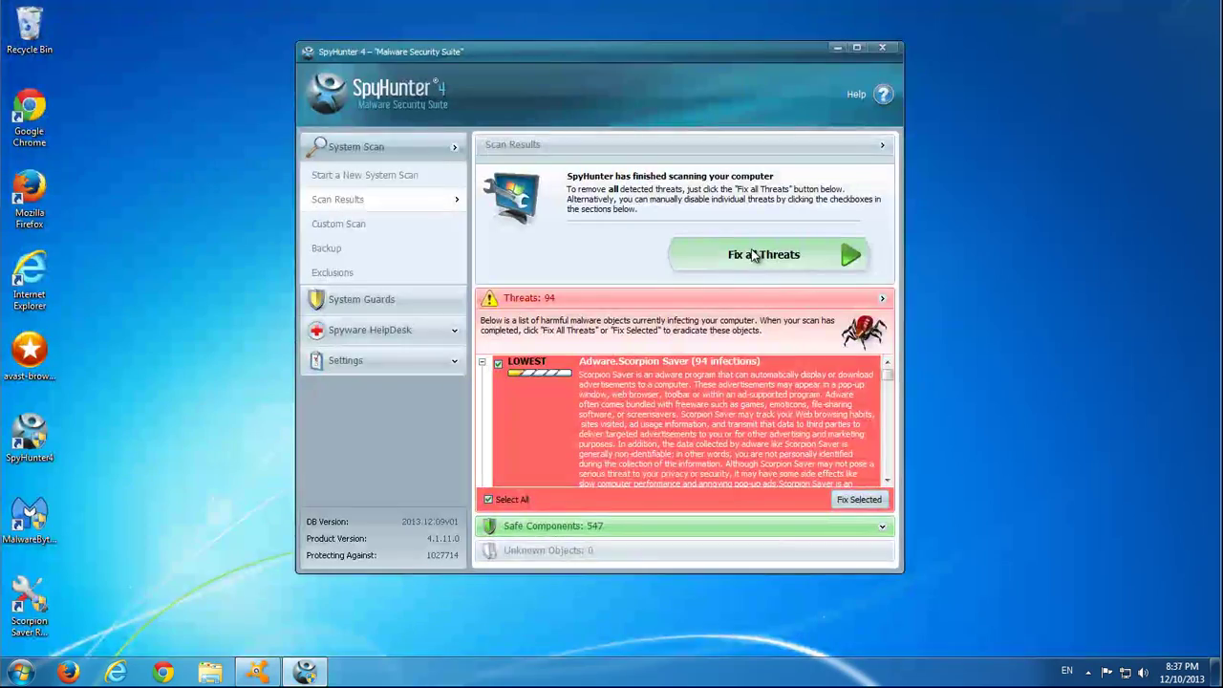
pyautogui.click(753, 254)
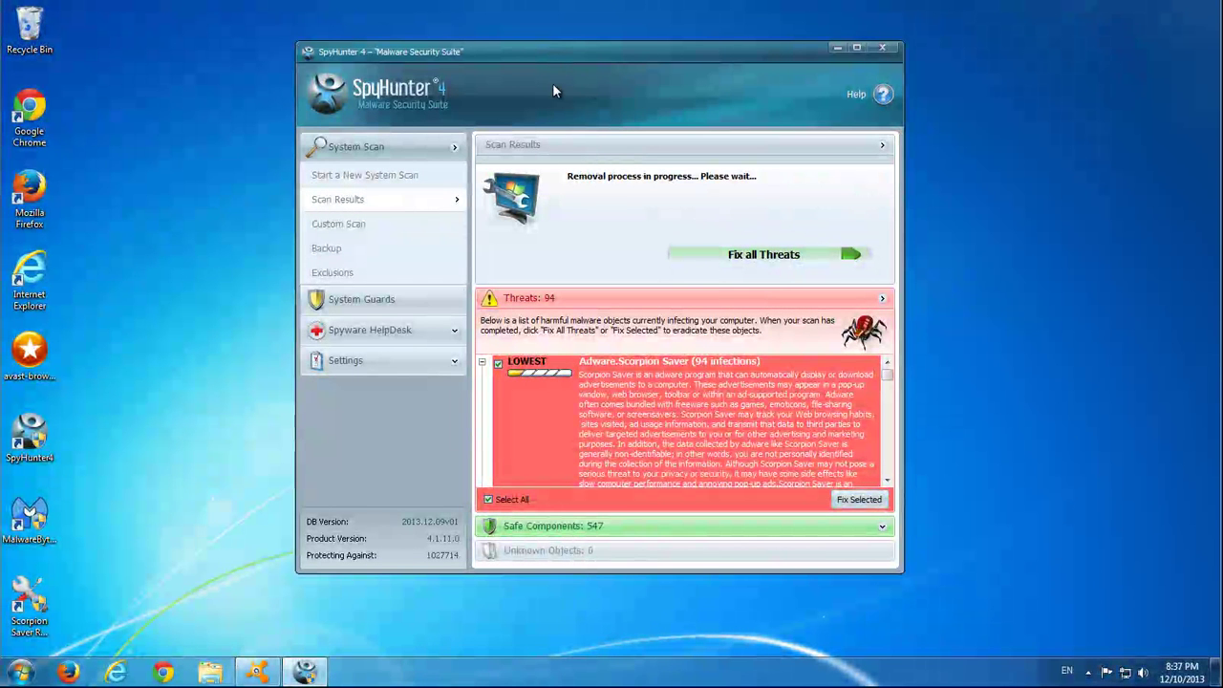
# Step: Close avast! Browser Cleanup, then close SpyHunter once it reports 0 threats remaining
pyautogui.click(256, 672)
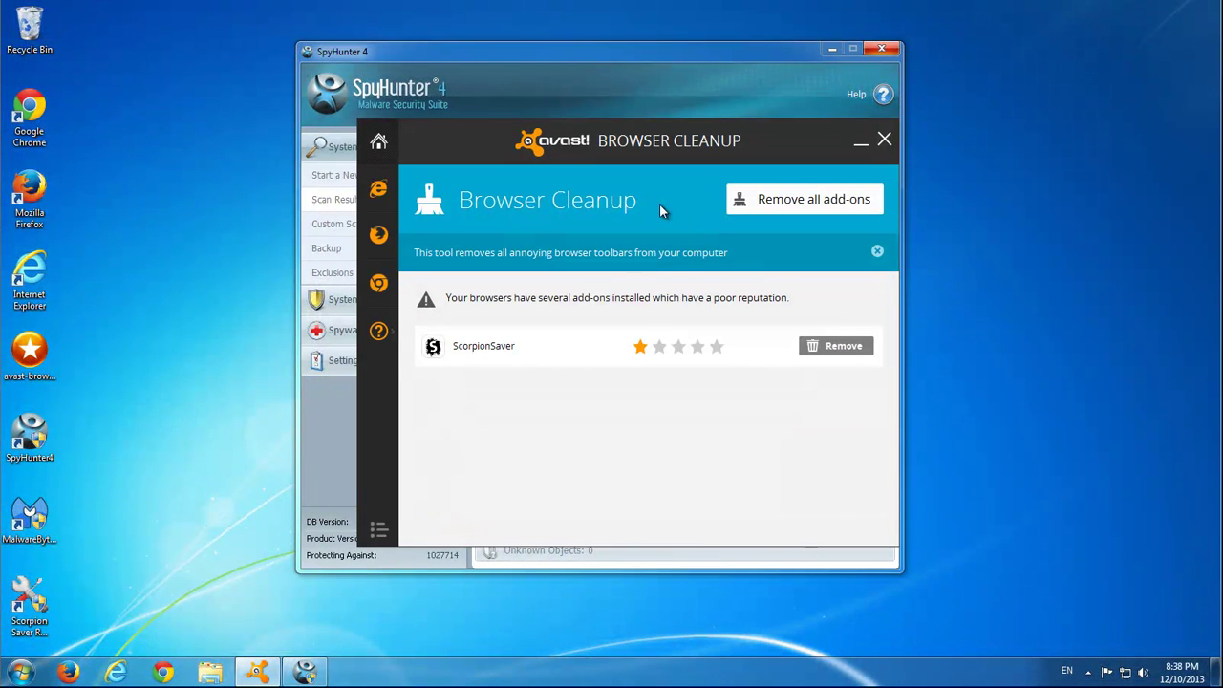
pyautogui.click(884, 141)
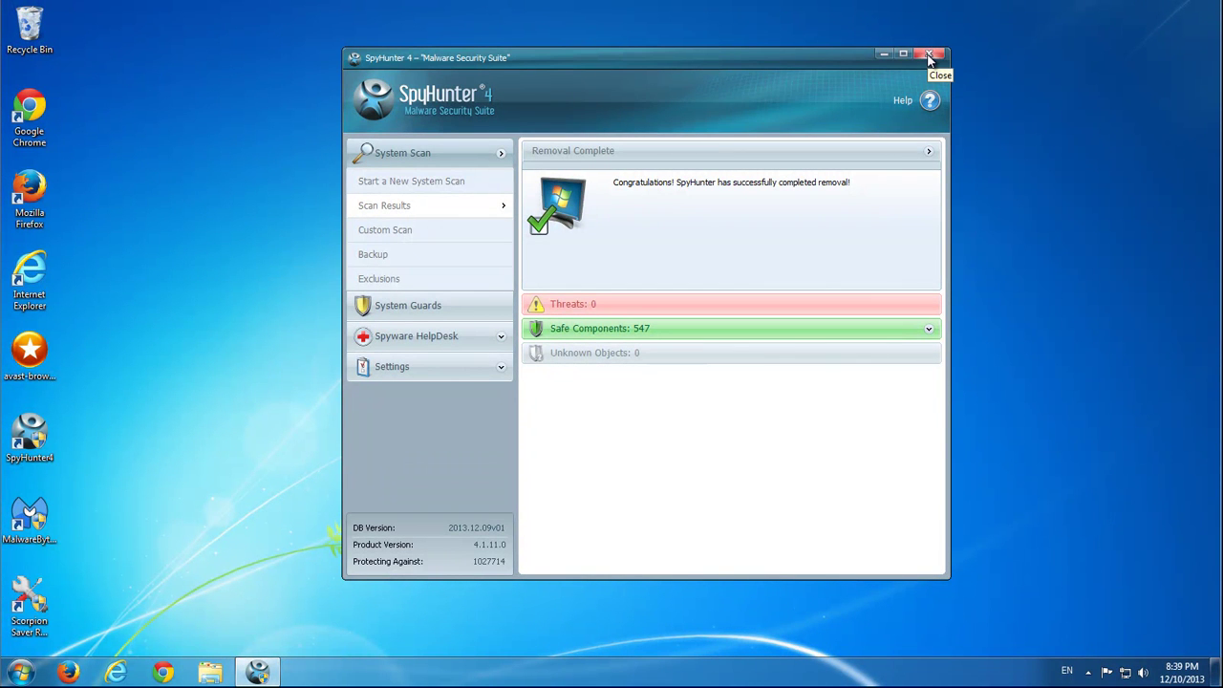
pyautogui.click(930, 57)
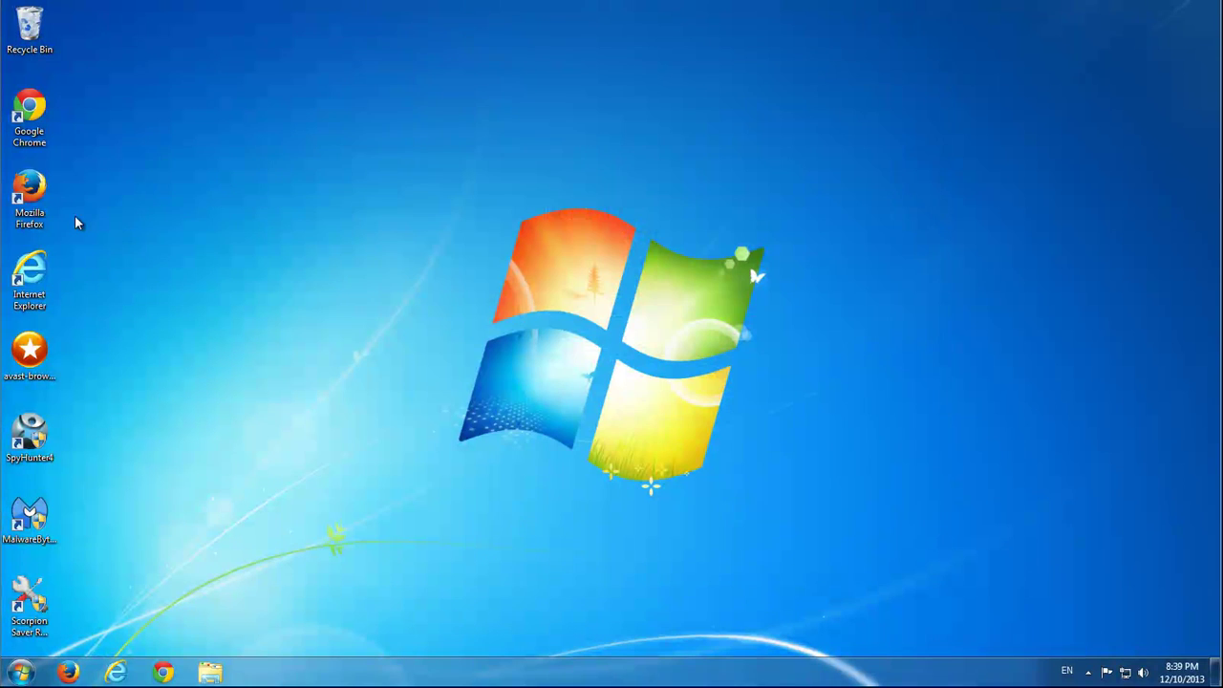
# Step: Rerun avast! Browser Cleanup from the desktop, confirm no poor-reputation add-ons remain, and close it
pyautogui.doubleClick(30, 352)
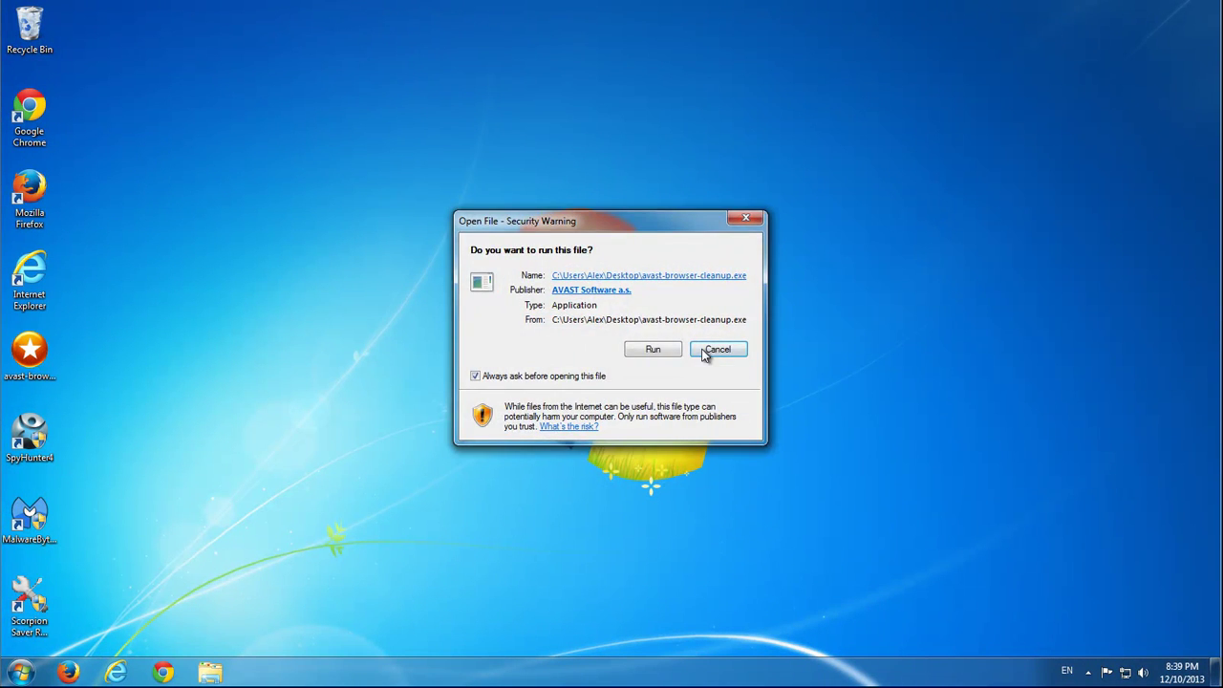
pyautogui.click(658, 349)
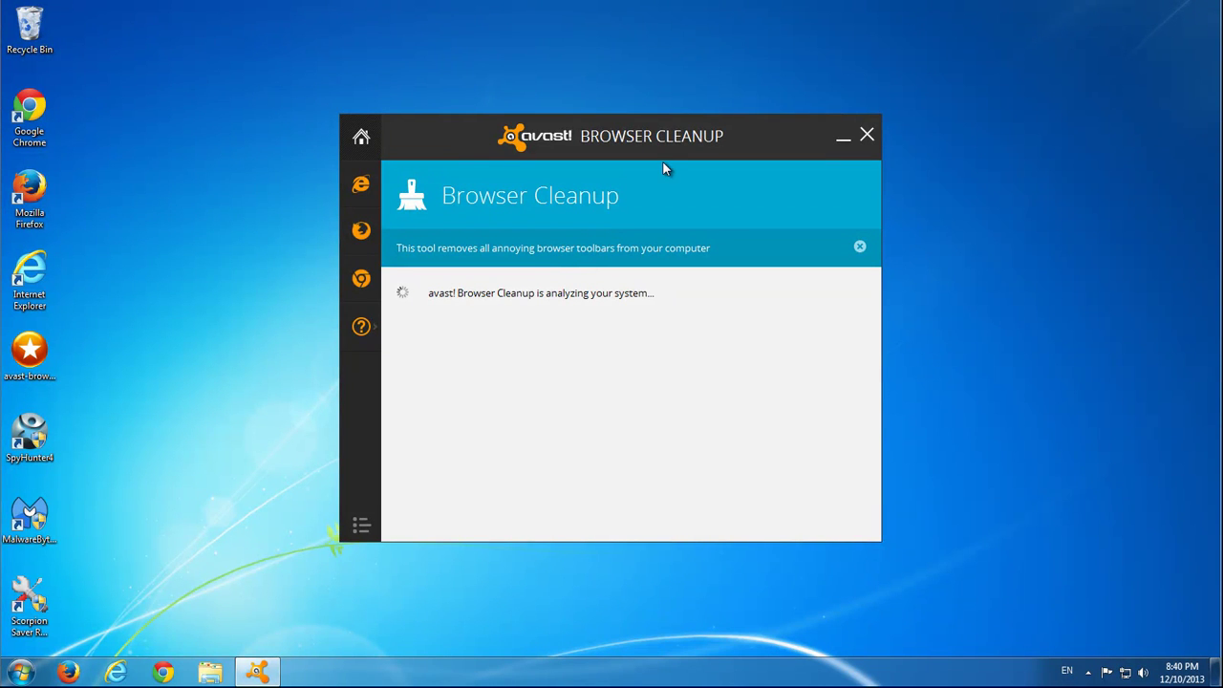
pyautogui.moveTo(437, 143); pyautogui.dragTo(451, 145)
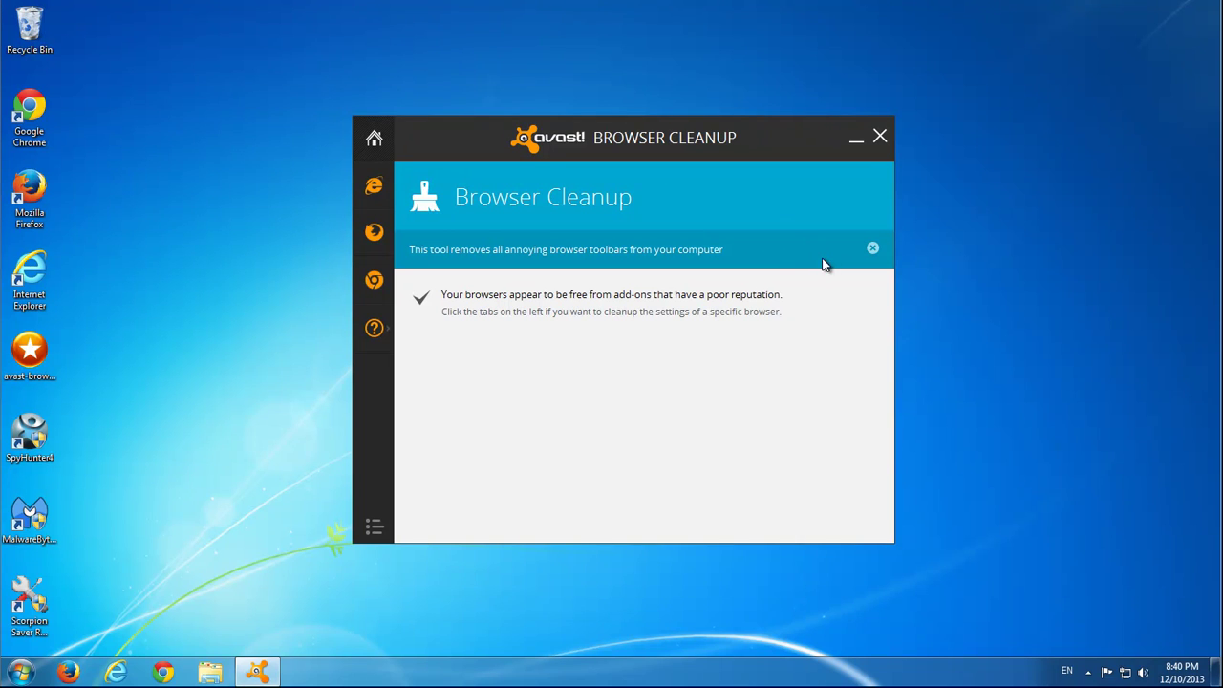
pyautogui.click(873, 249)
pyautogui.click(879, 136)
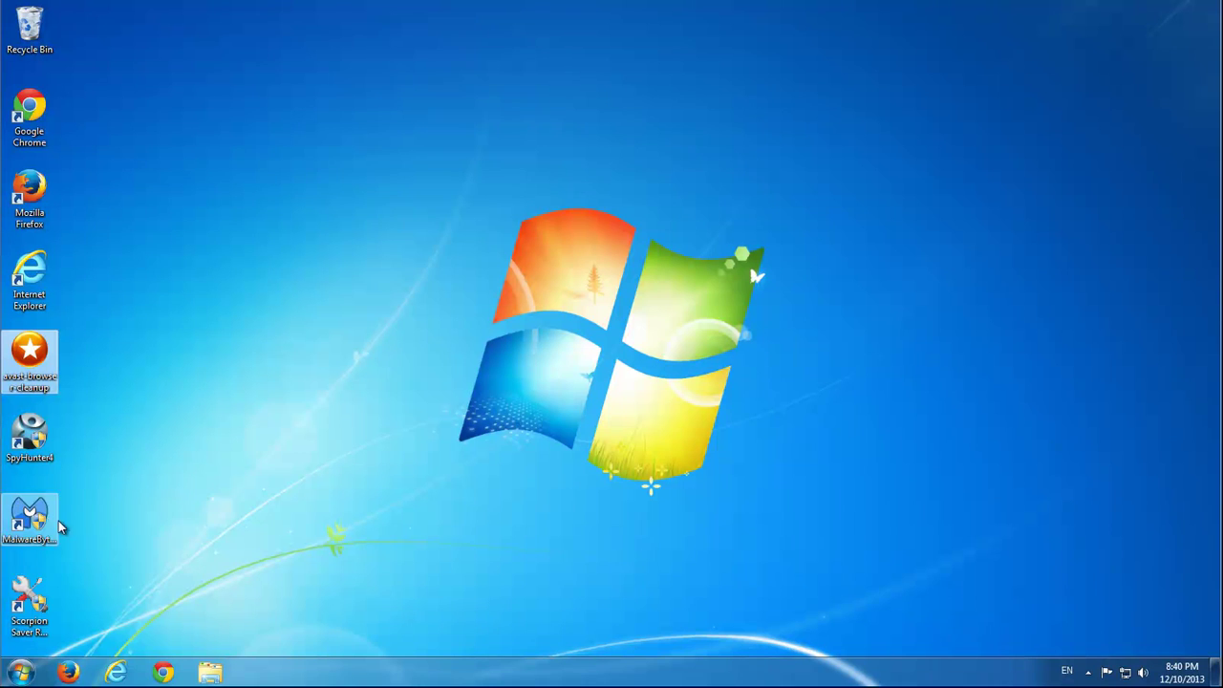